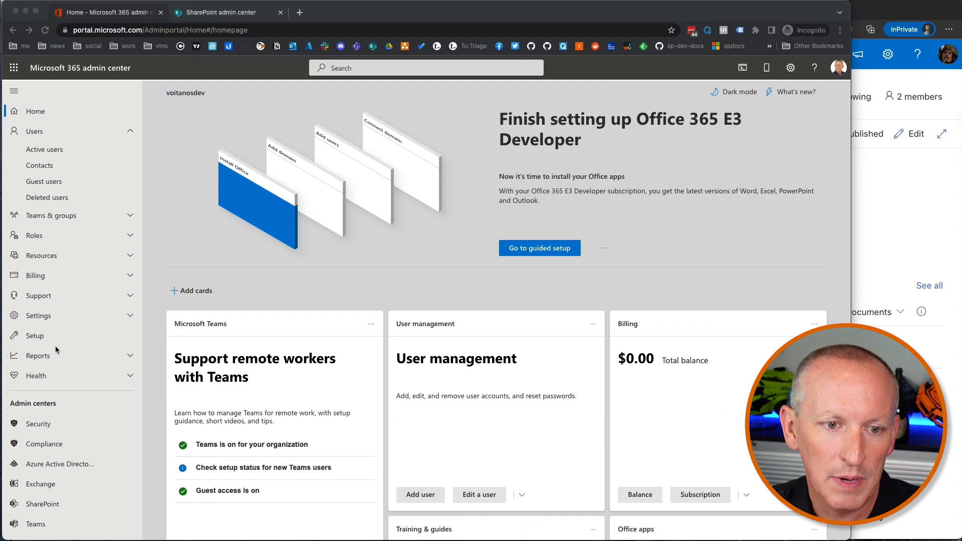
Open the App Catalog site from SharePoint's active sites, examine its Apps for SharePoint library, and close the catalog and its details.
left_click(52, 502)
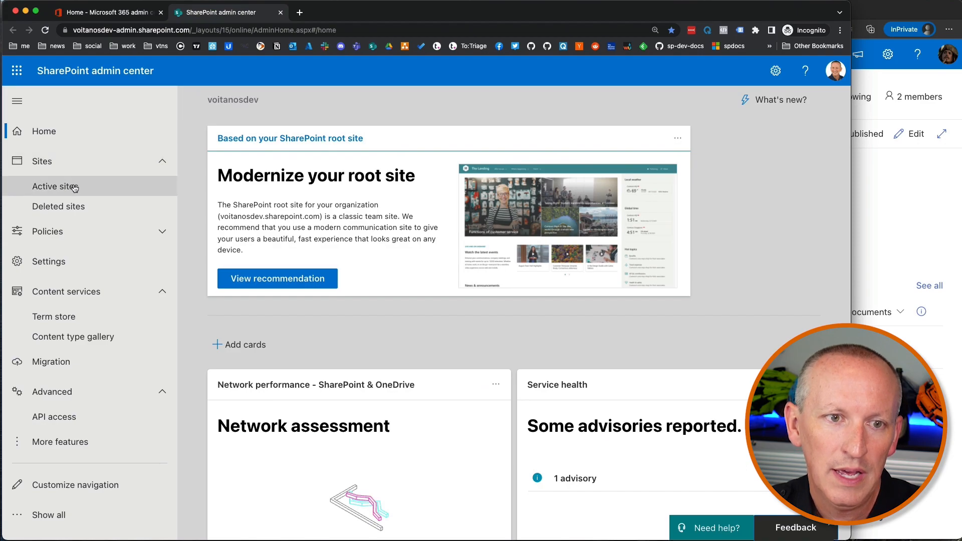
left_click(74, 188)
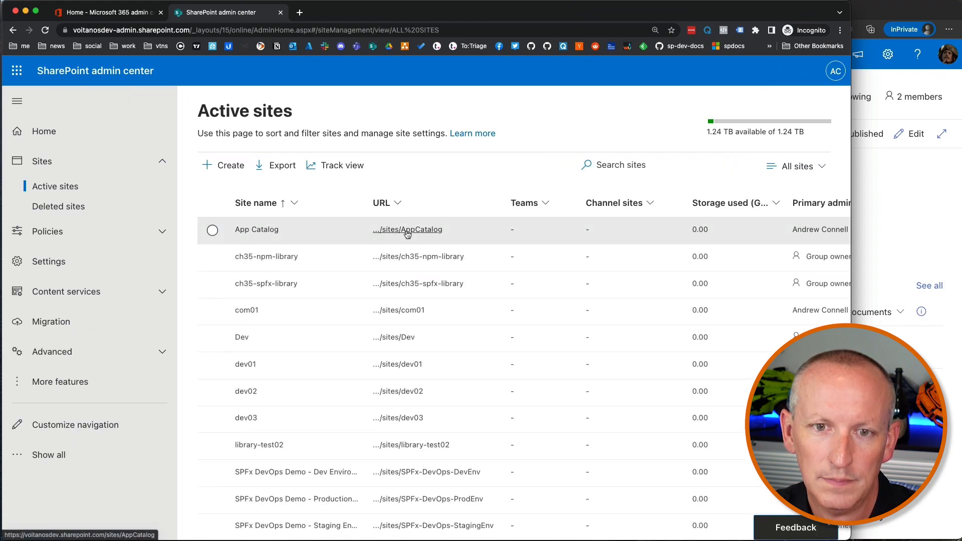
left_click(407, 231)
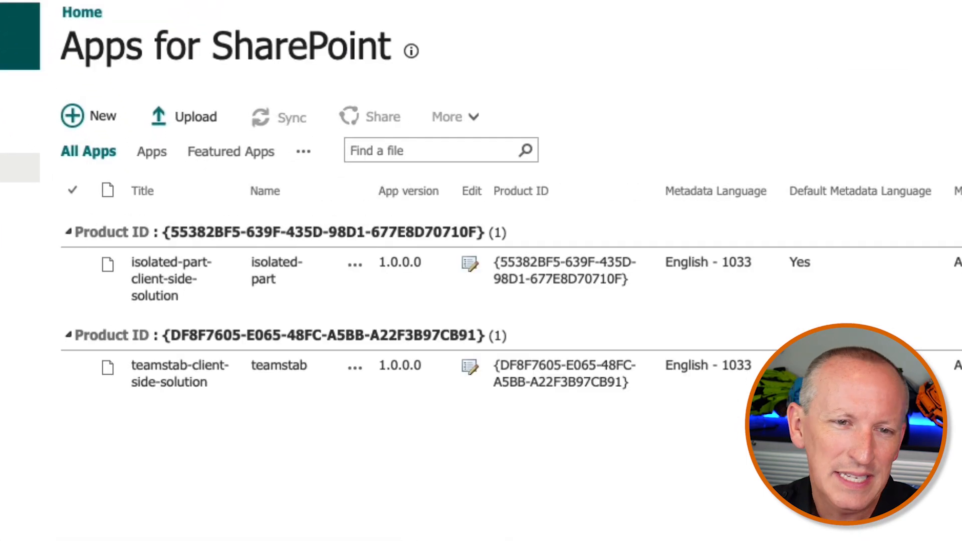
left_click(211, 298)
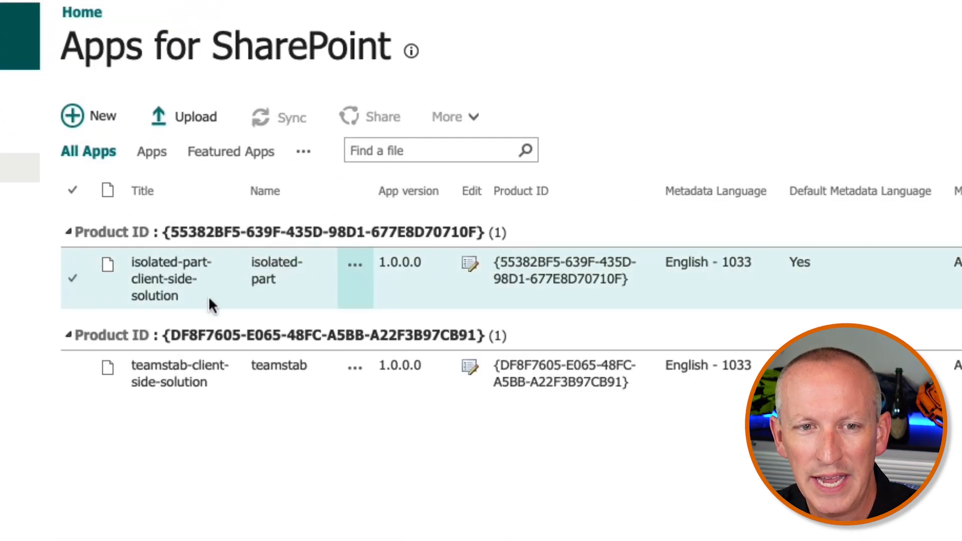
left_click(274, 278)
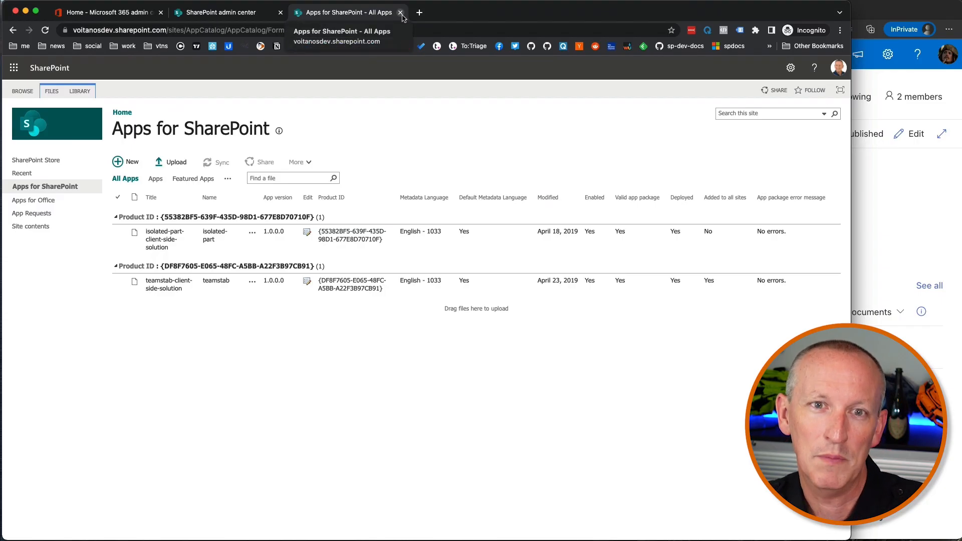
left_click(401, 14)
left_click(564, 203)
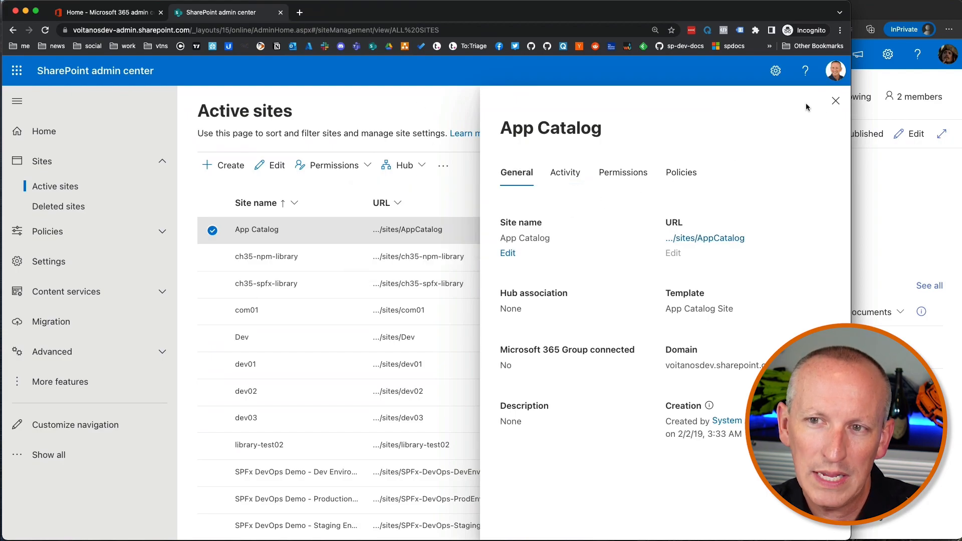
left_click(835, 100)
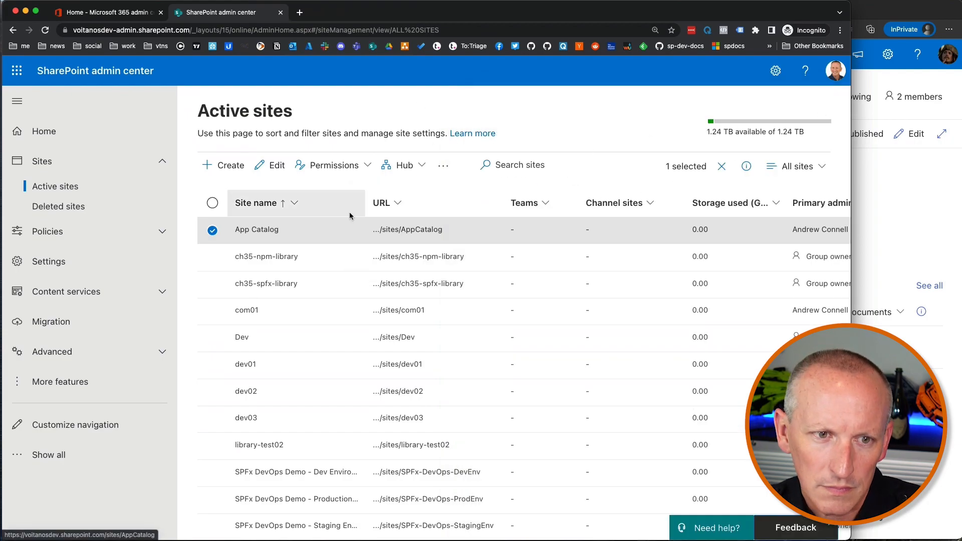
Open the Manage apps page from the SharePoint admin center's additional features and enlarge the page display.
left_click(68, 138)
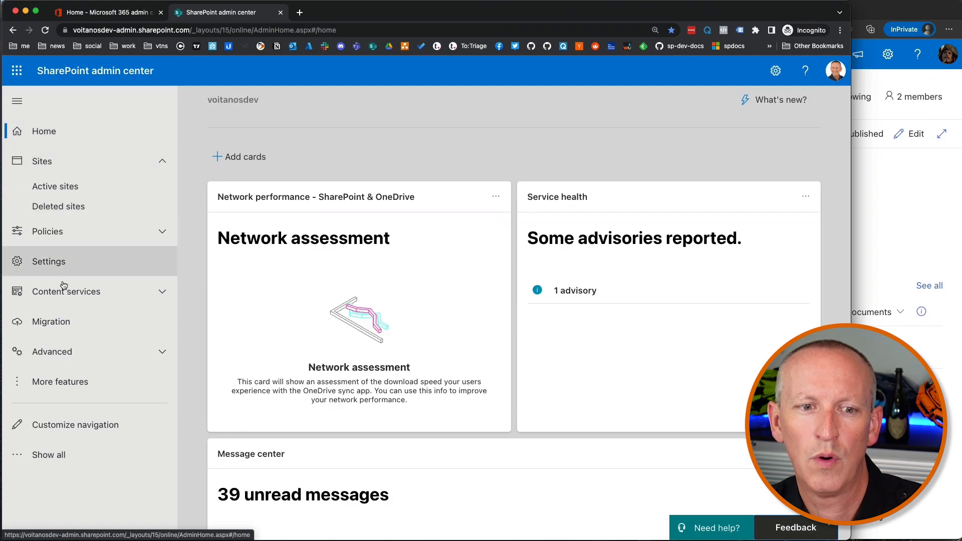
left_click(64, 382)
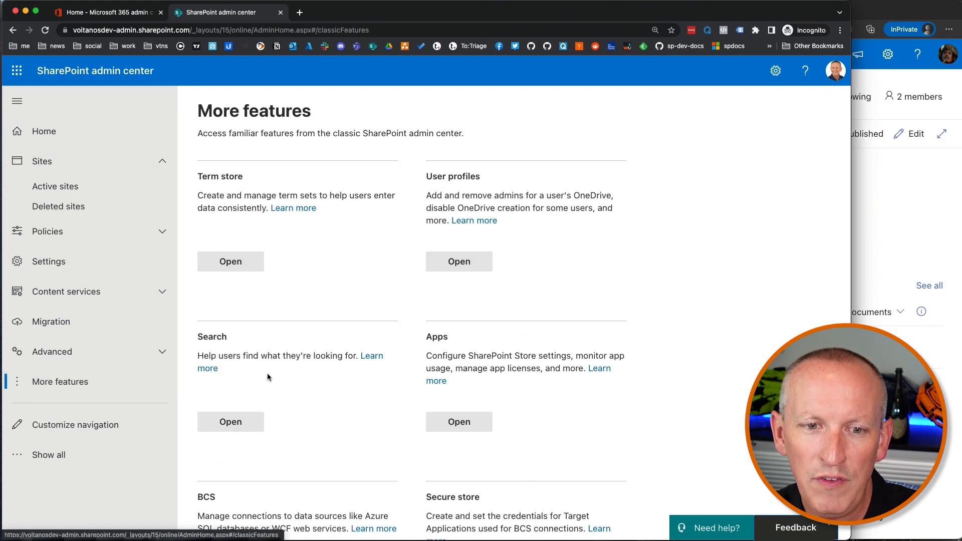
scroll(378, 397, "down", 3)
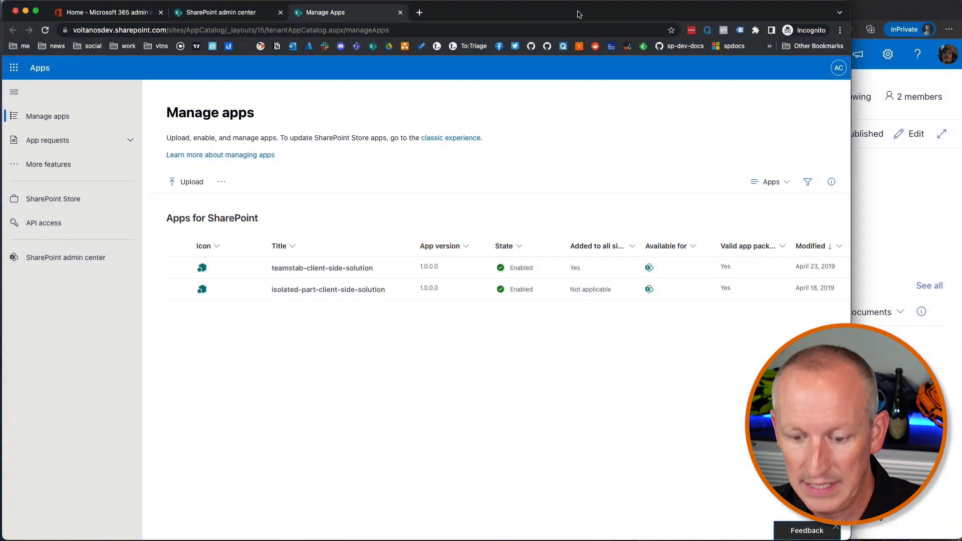
key("super+equal")
key("super+equal")
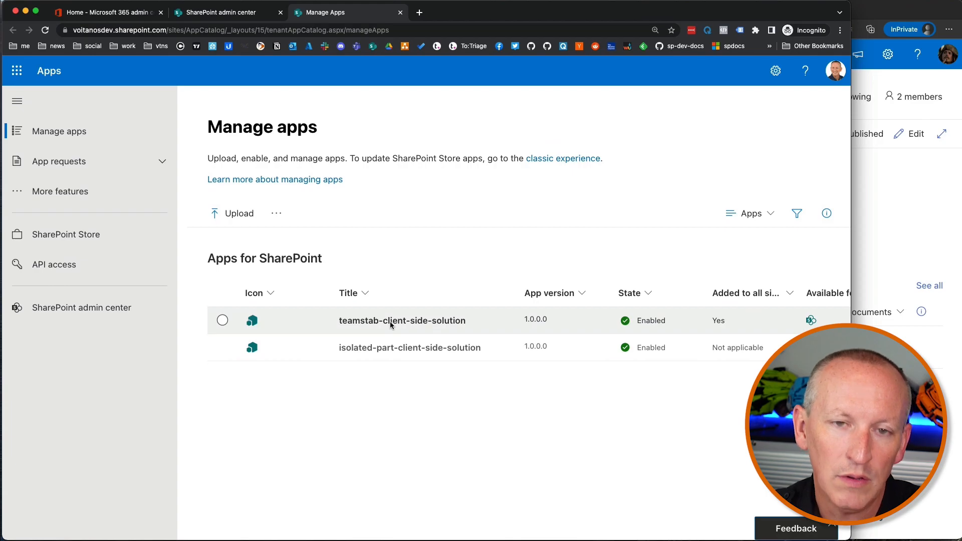
Examine all columns of the Apps for SharePoint list, from title and version through to app type and publisher.
scroll(533, 388, "right", 3)
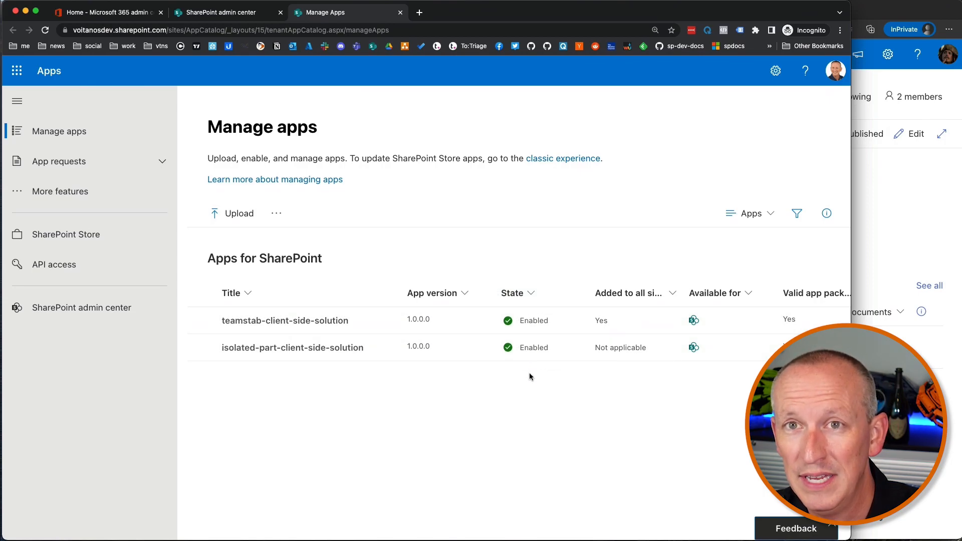
scroll(529, 375, "right", 5)
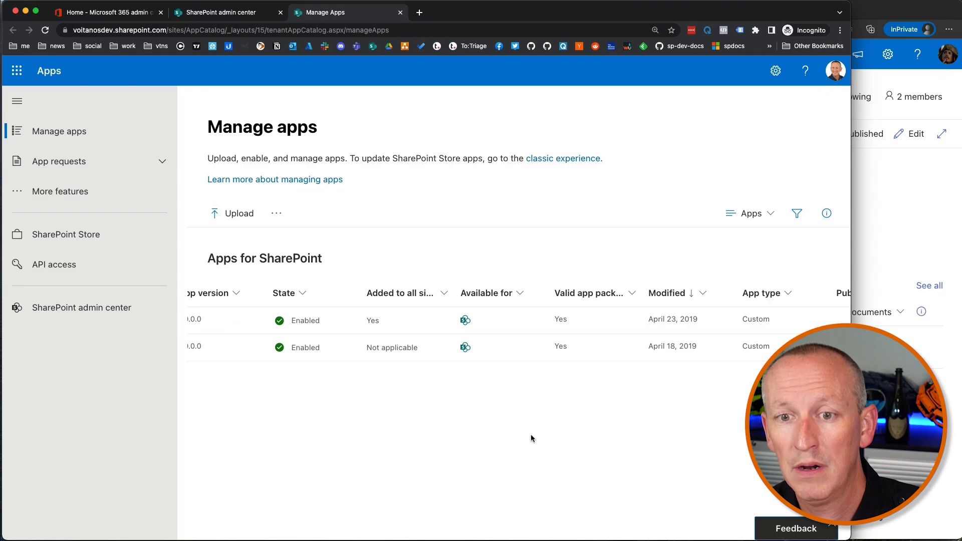
scroll(532, 438, "right", 10)
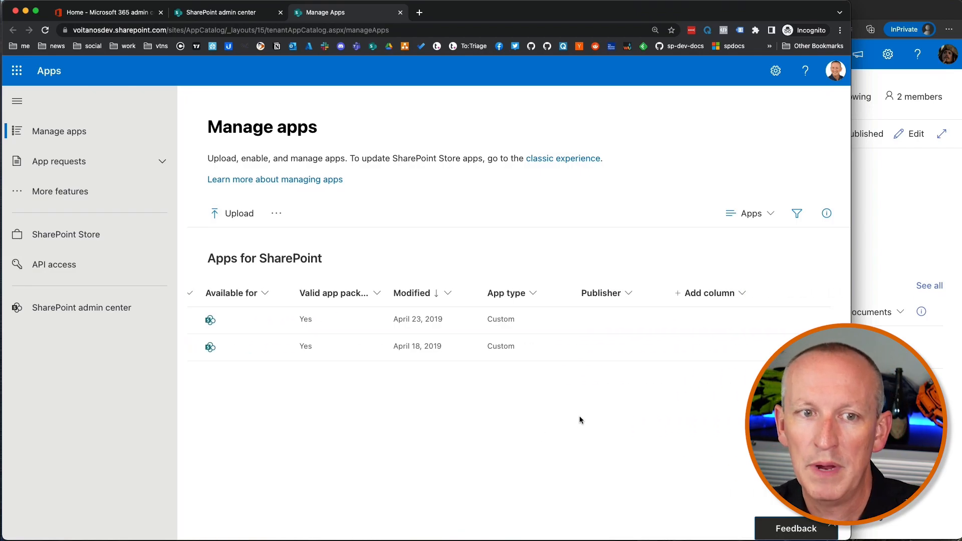
scroll(579, 417, "left", 10)
scroll(430, 396, "left", 3)
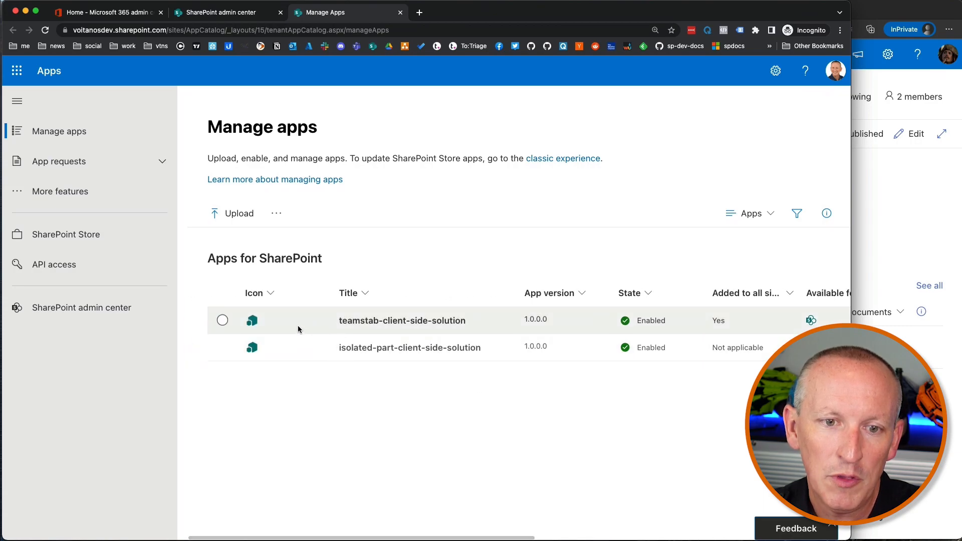
Select teamstab-client-side-solution to examine its available management commands, and review its deployment columns.
left_click(223, 324)
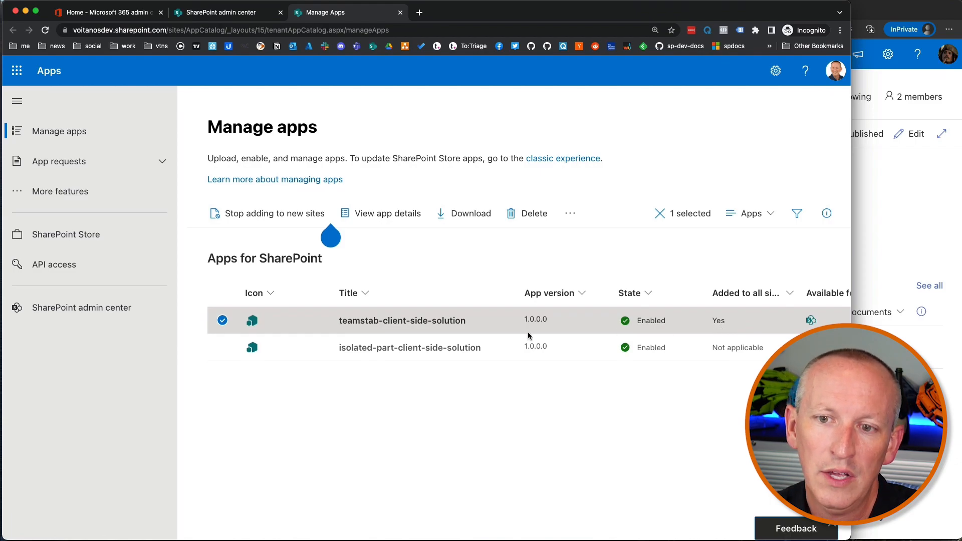
left_click(251, 216)
scroll(633, 398, "right", 5)
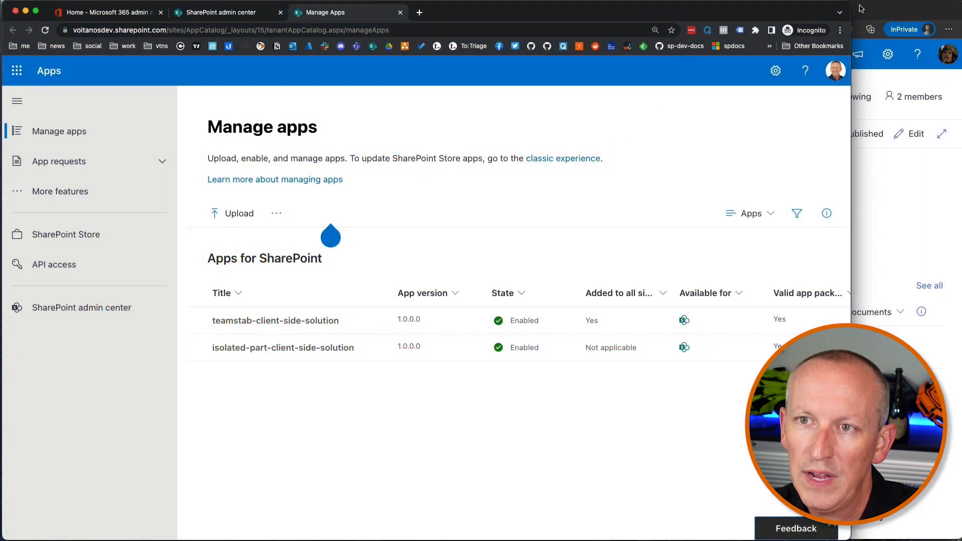
Check which account is signed in to the Manage apps window and to the Dev site's InPrivate window.
left_click(862, 17)
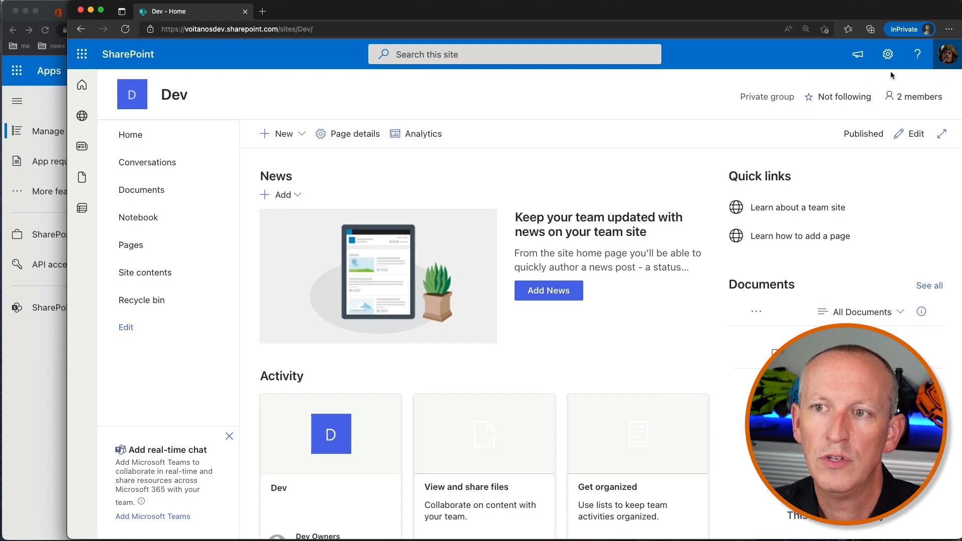
left_click(30, 391)
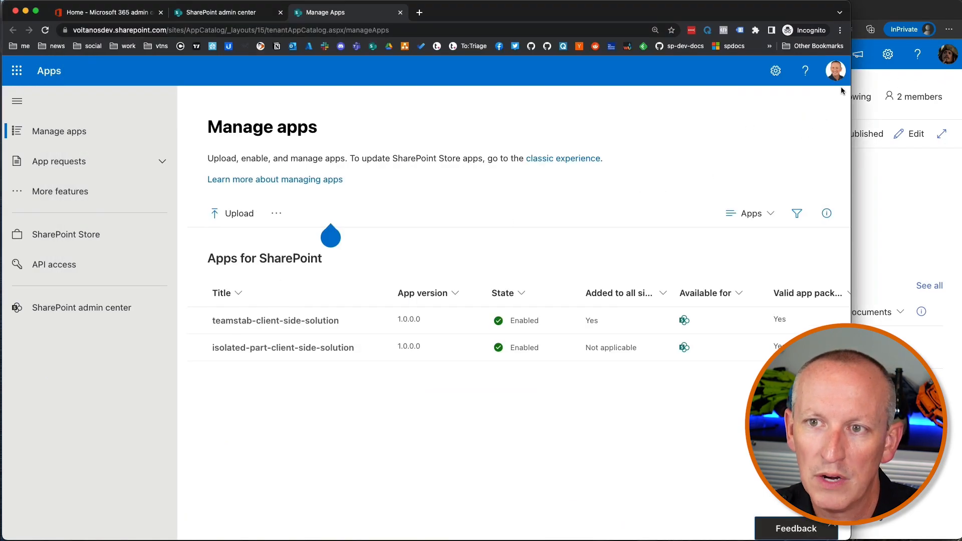
left_click(836, 70)
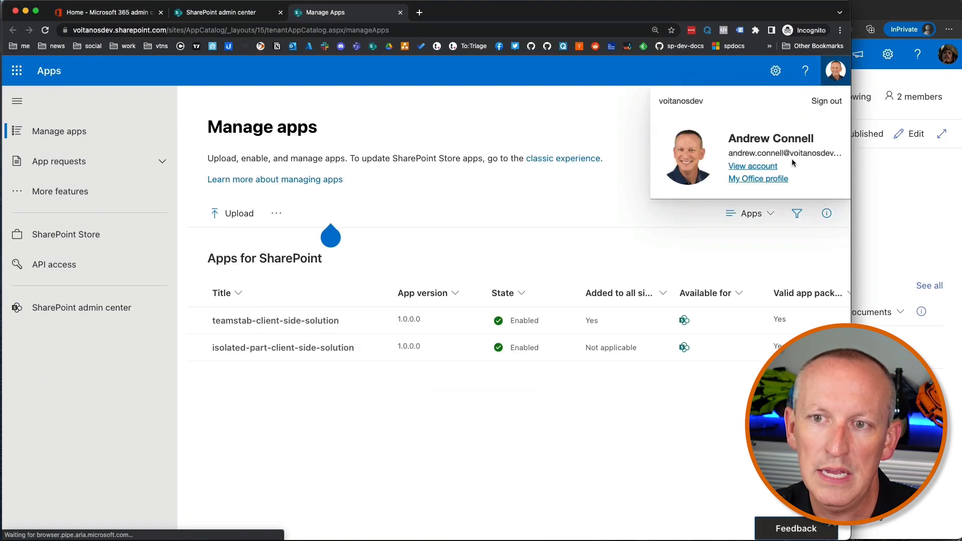
left_click(912, 88)
left_click(947, 55)
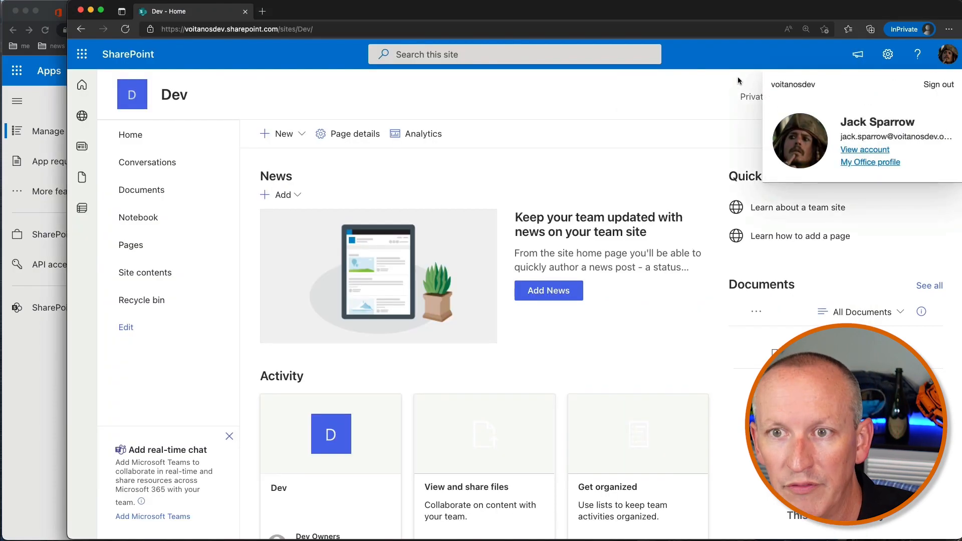
left_click(704, 68)
Start adding an app from the Dev site's contents, filter for SharePoint Store apps, and continue to the SharePoint Store.
left_click(145, 279)
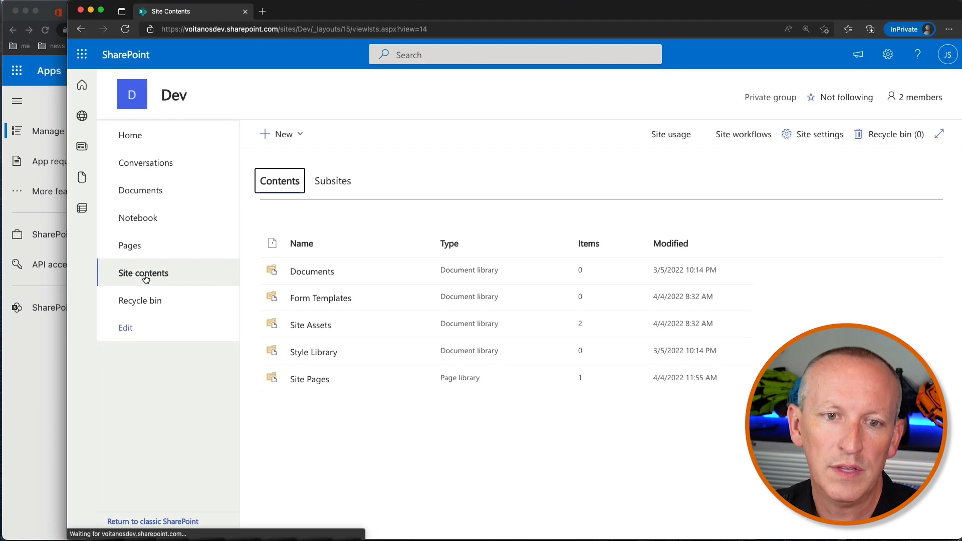
left_click(306, 142)
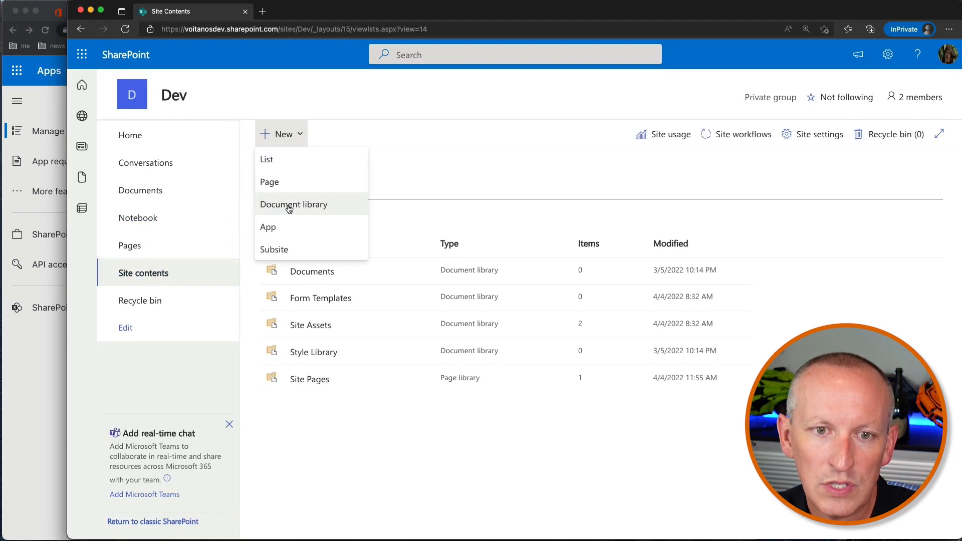
left_click(268, 224)
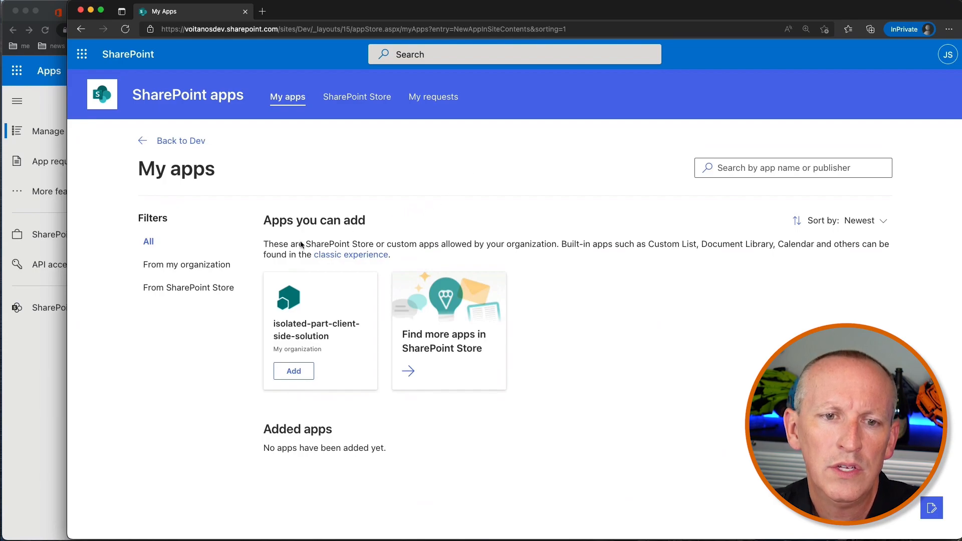
left_click(208, 290)
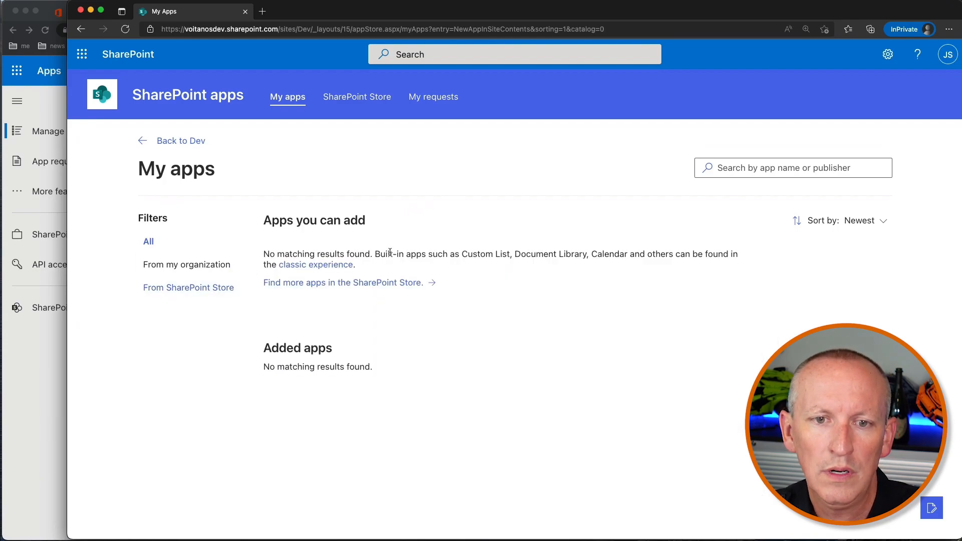
left_click(374, 286)
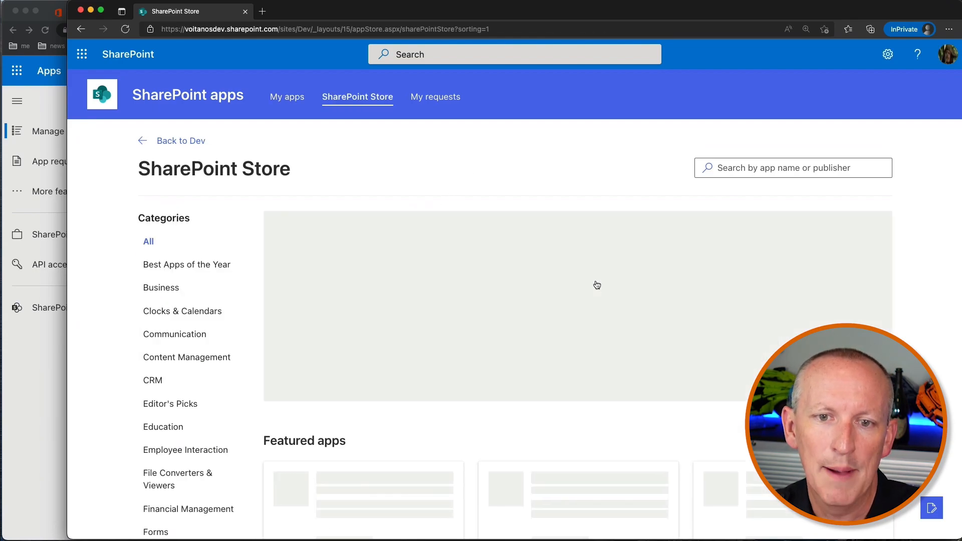
Browse the SharePoint Store, search it for "calendar", and open the Calendar Overlay app's detail page.
scroll(574, 389, "down", 5)
scroll(574, 388, "down", 10)
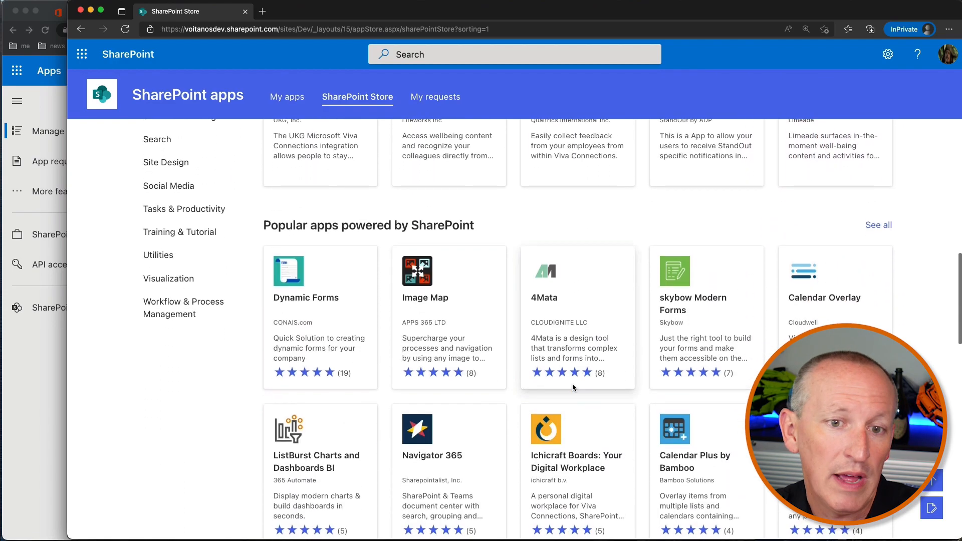
scroll(574, 388, "down", 4)
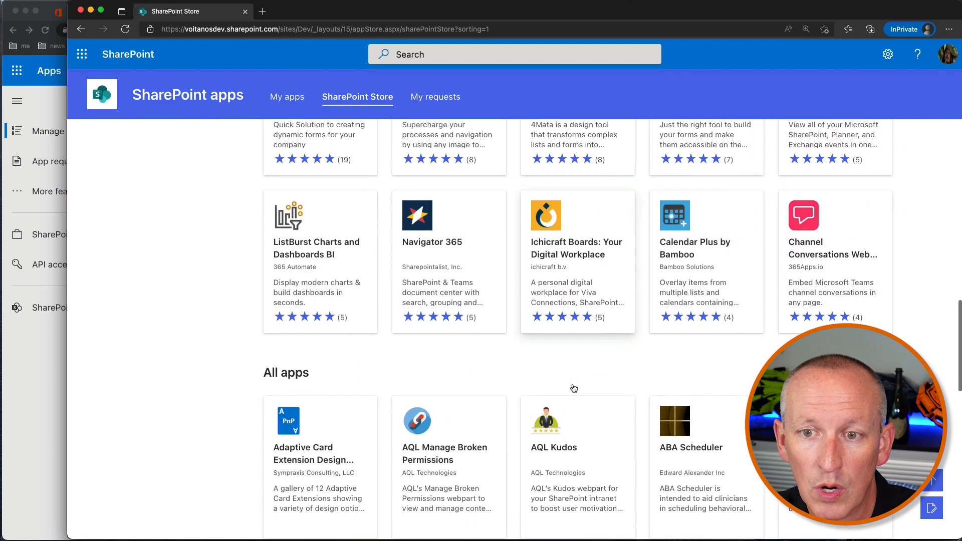
scroll(369, 345, "down", 3)
scroll(370, 345, "up", 15)
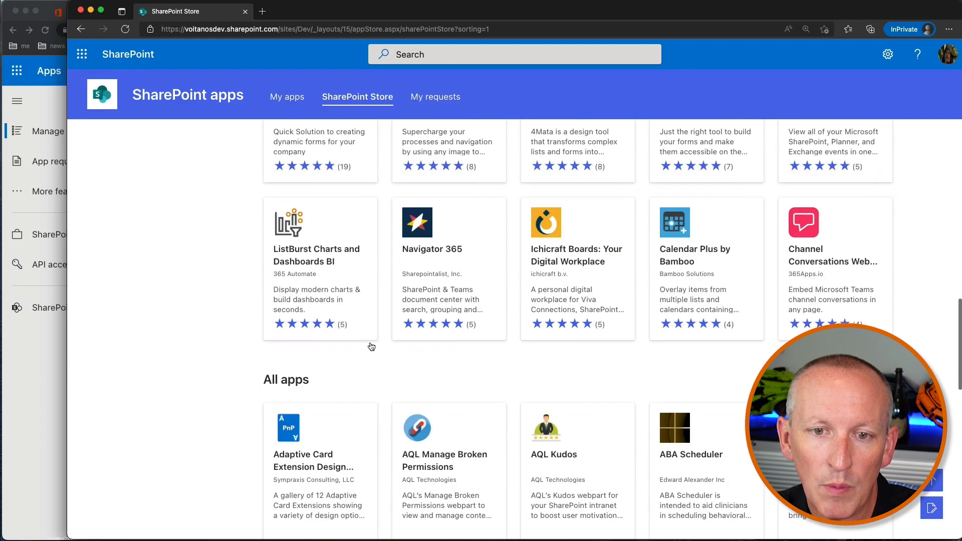
left_click(727, 171)
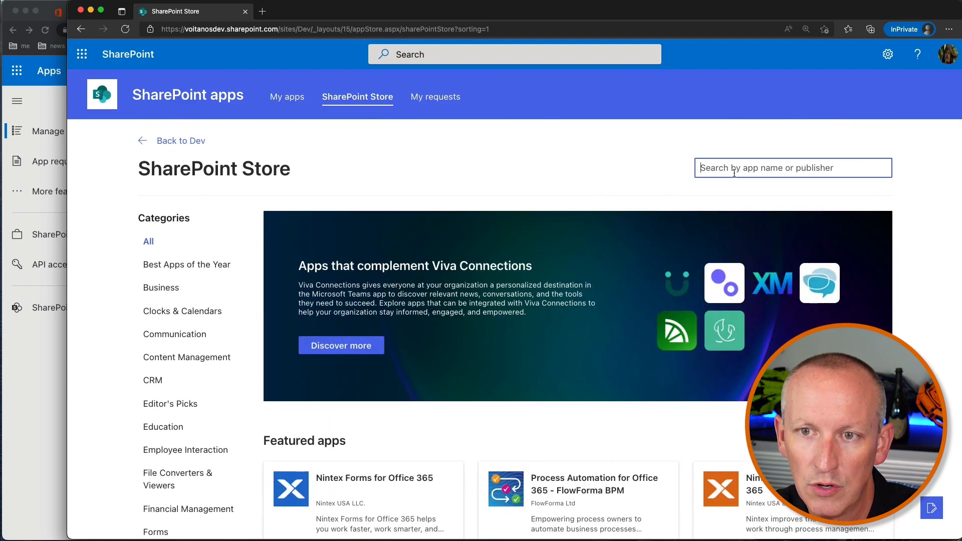
type("calendar")
key("Return")
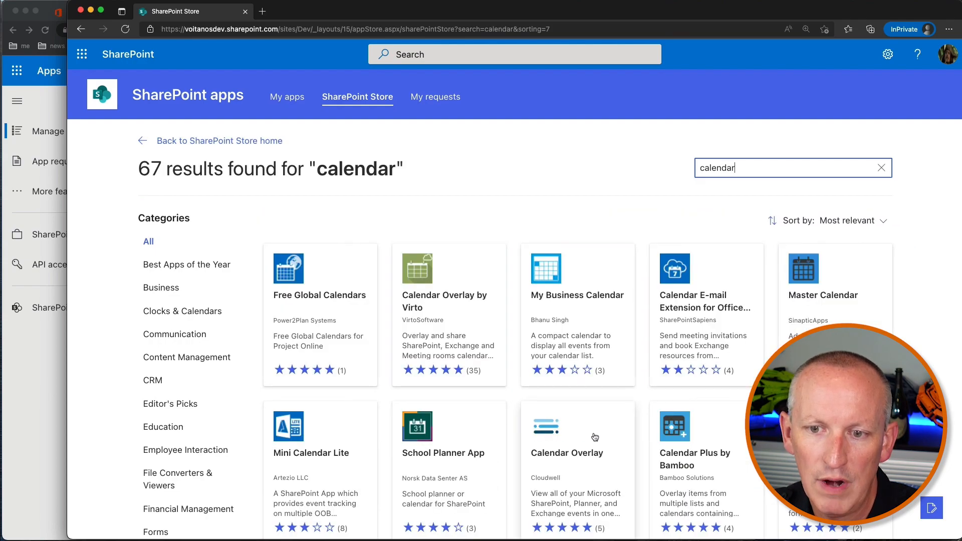
left_click(596, 436)
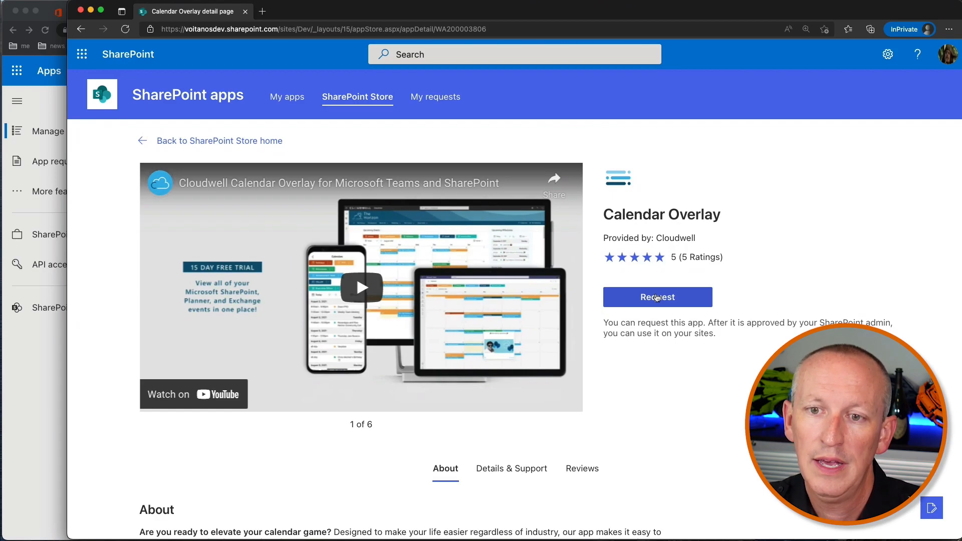
Send a request for the Calendar Overlay app with the reason "I really need this to get my job done".
left_click(658, 298)
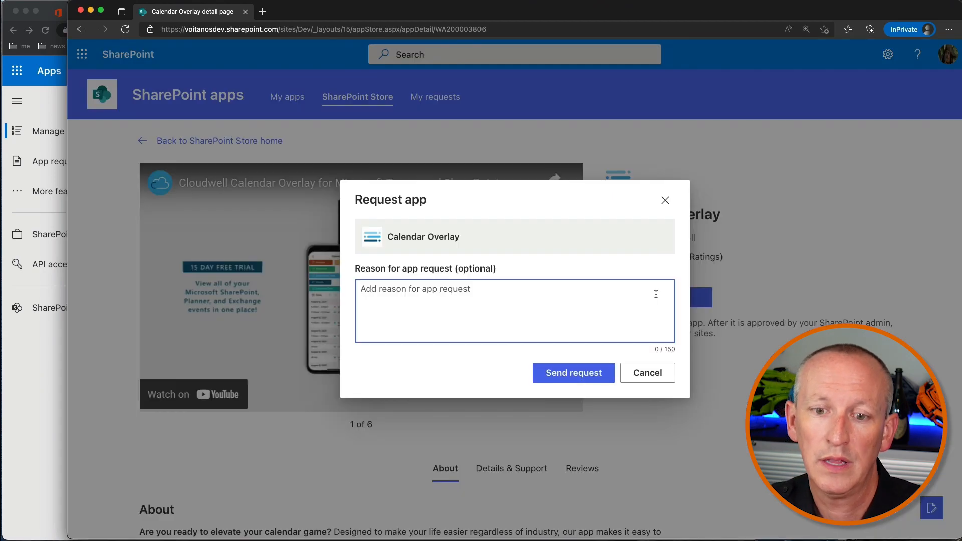
type("I crea")
key("BackSpace")
key("BackSpace")
key("BackSpace")
key("BackSpace")
key("BackSpace")
key("BackSpace")
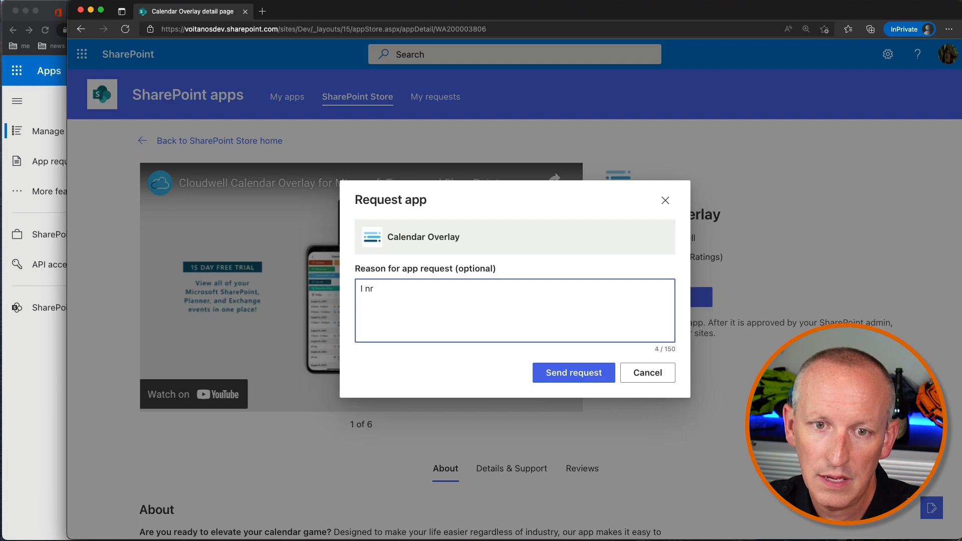
type("I really need")
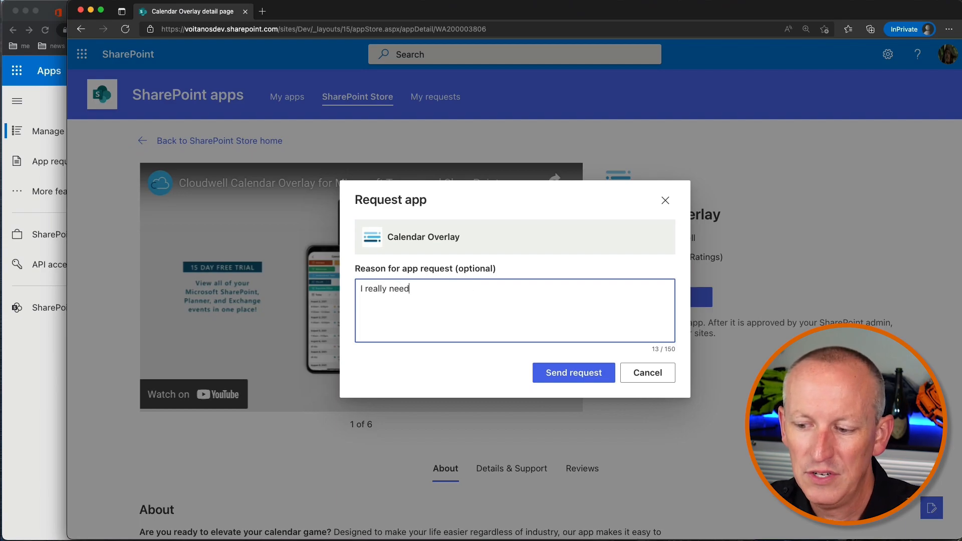
type(" this to get my job done")
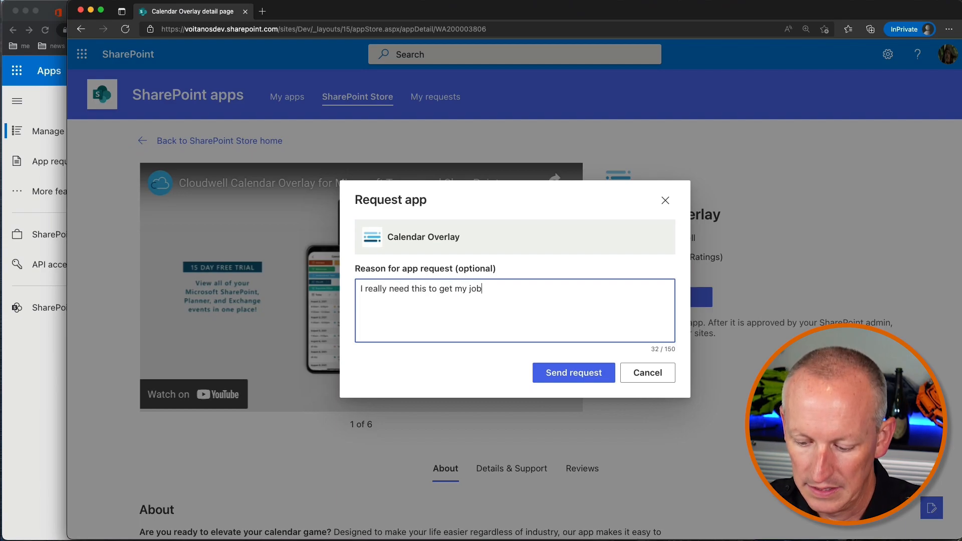
left_click(574, 376)
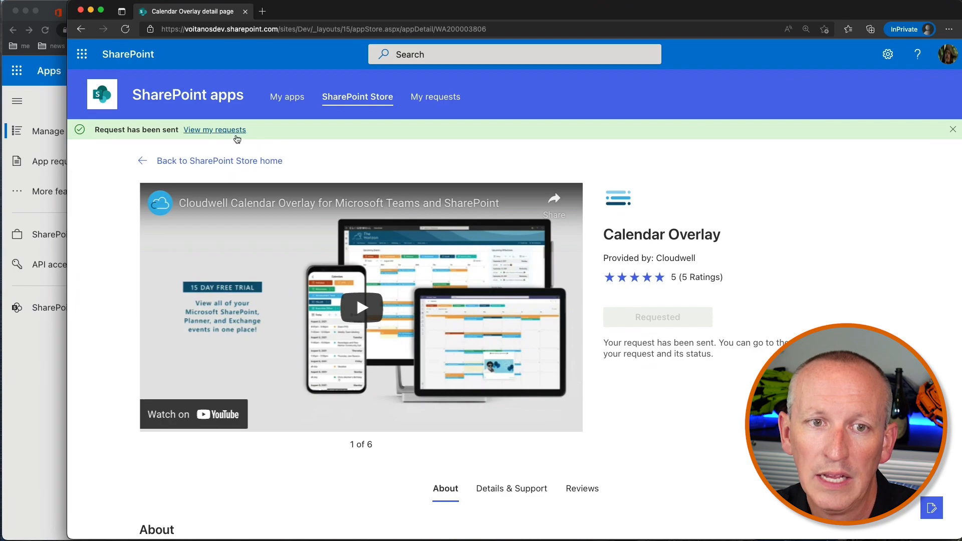
View the submitted requests and review the status and reason columns of the Calendar Overlay request.
left_click(235, 131)
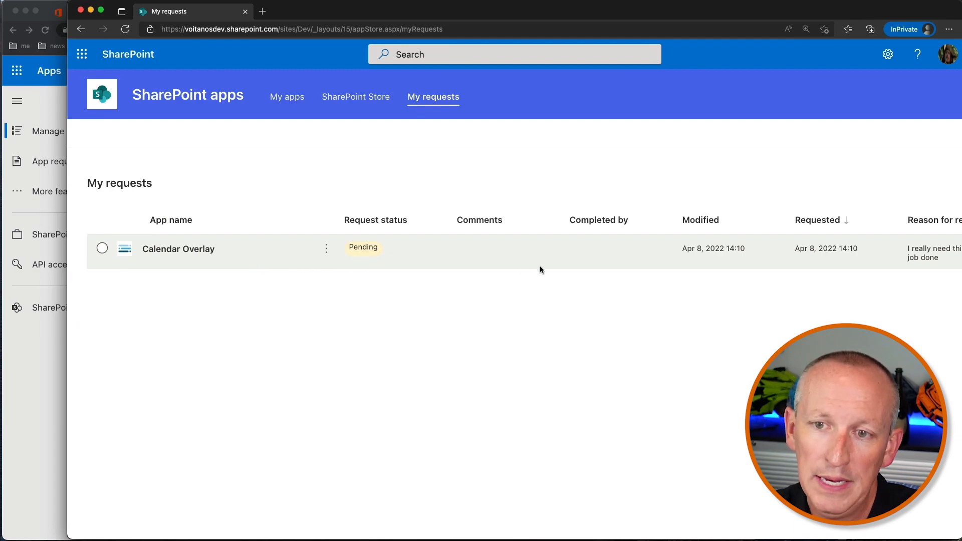
scroll(753, 259, "right", 2)
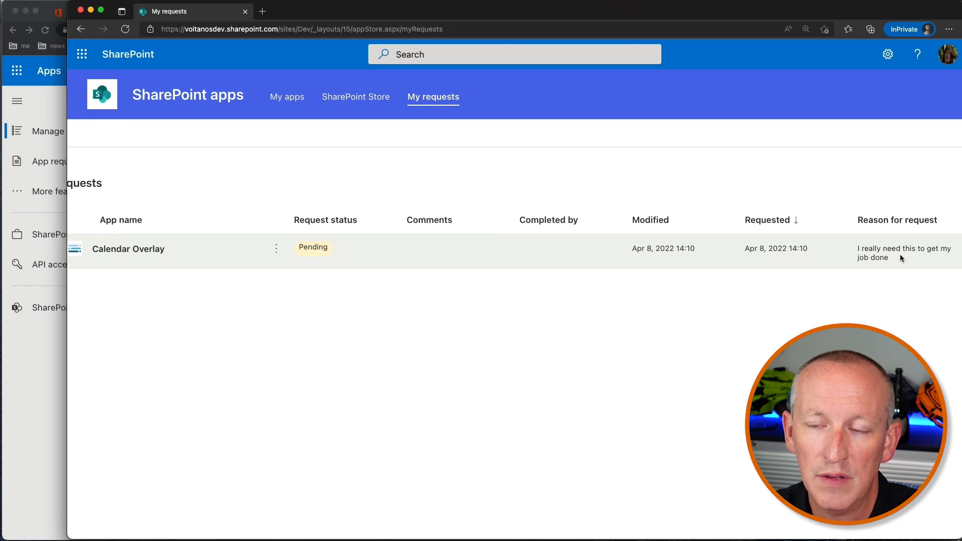
scroll(900, 254, "left", 2)
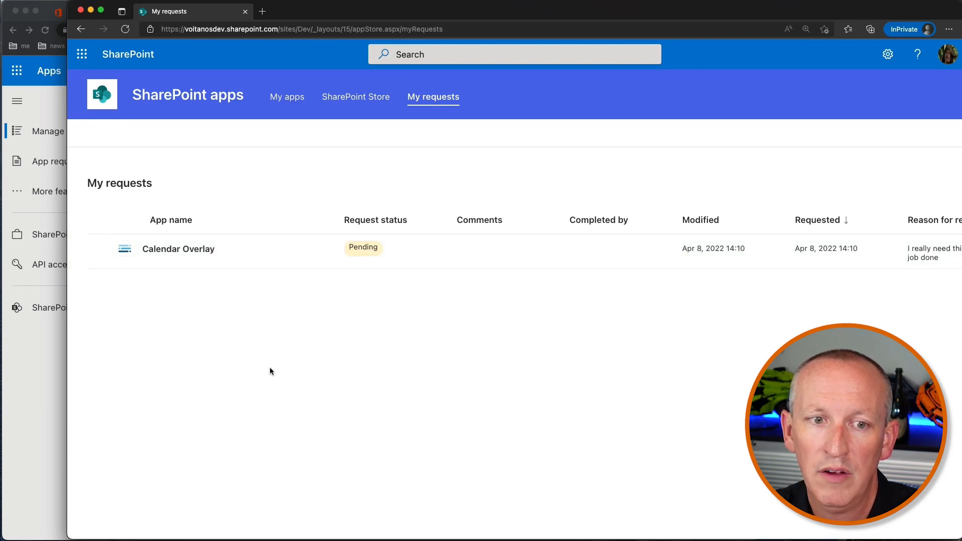
Switch to the administrator's Manage apps window and open the pending app requests.
left_click(48, 414)
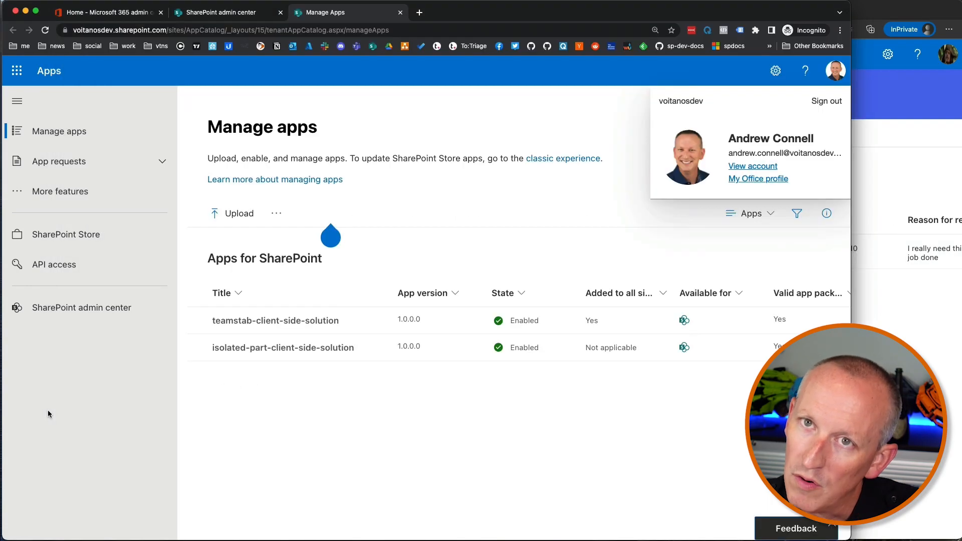
left_click(70, 411)
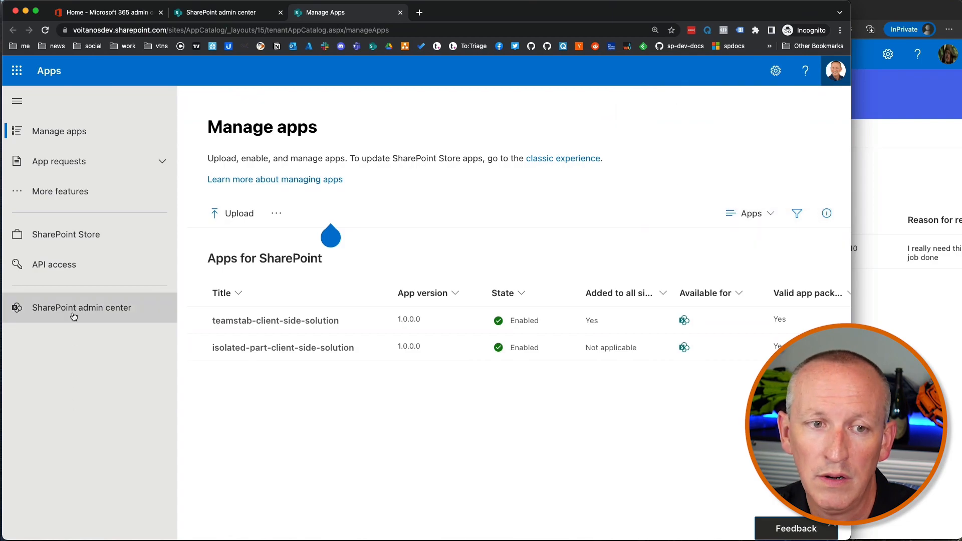
left_click(76, 166)
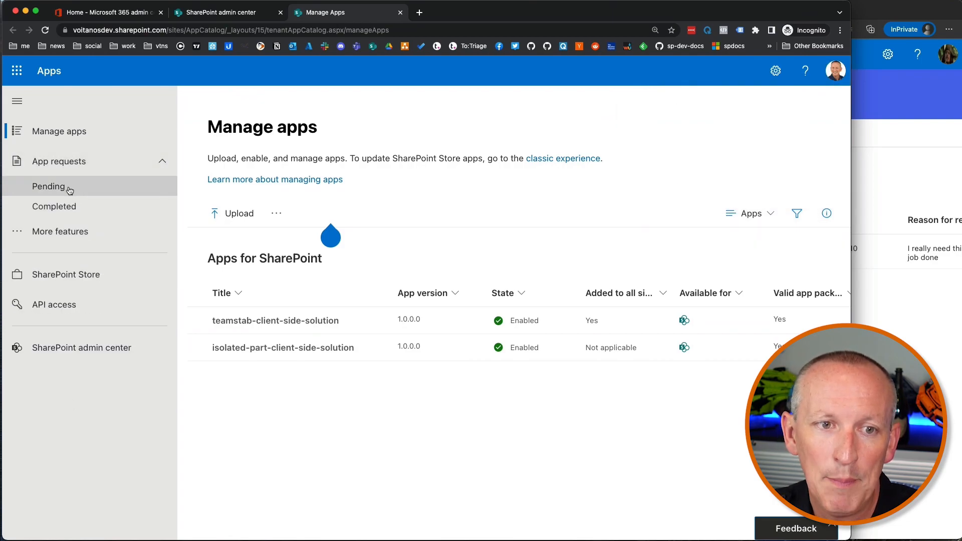
left_click(69, 188)
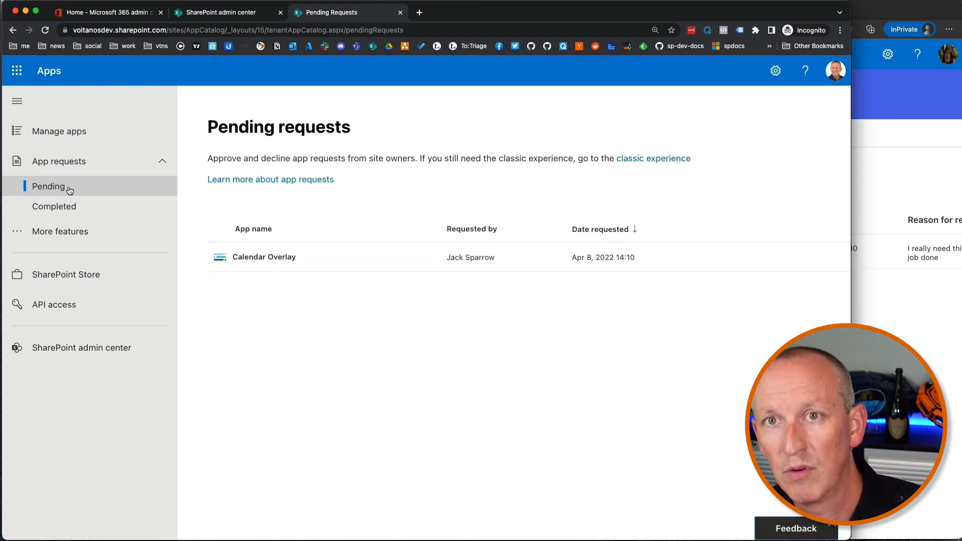
Open the pending Calendar Overlay request and review the requester's reason and the app information down to the comments.
left_click(290, 257)
left_click_drag(503, 247, 672, 248)
left_click(683, 249)
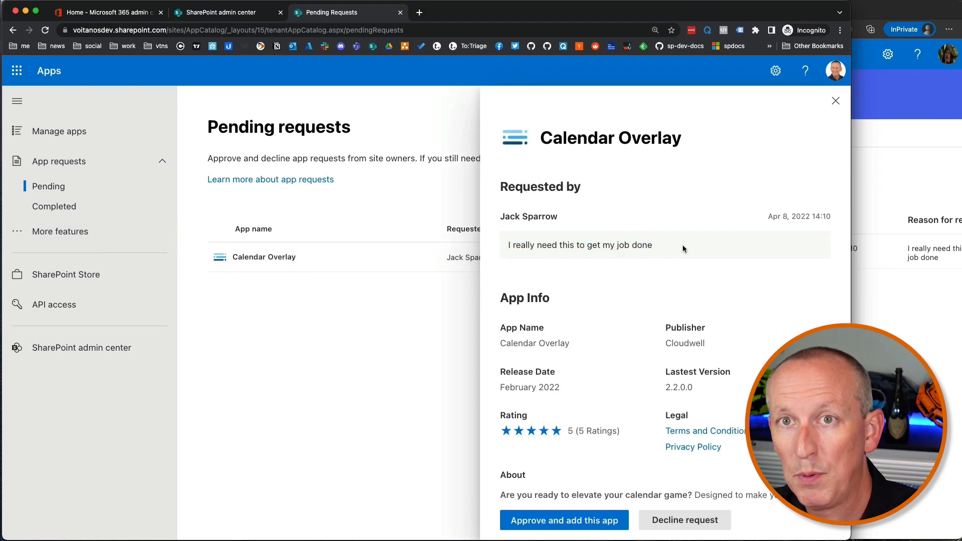
left_click_drag(665, 373, 720, 390)
left_click(562, 377)
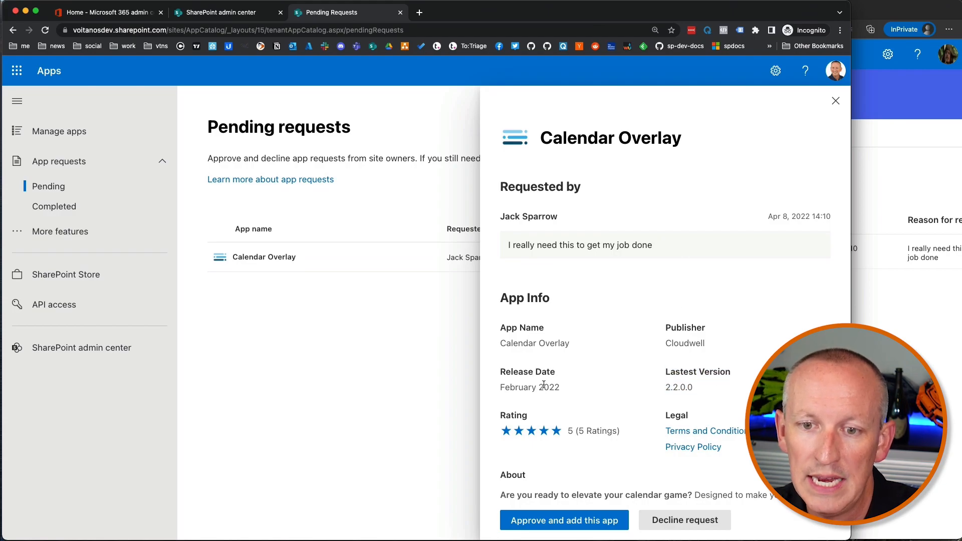
scroll(618, 466, "down", 5)
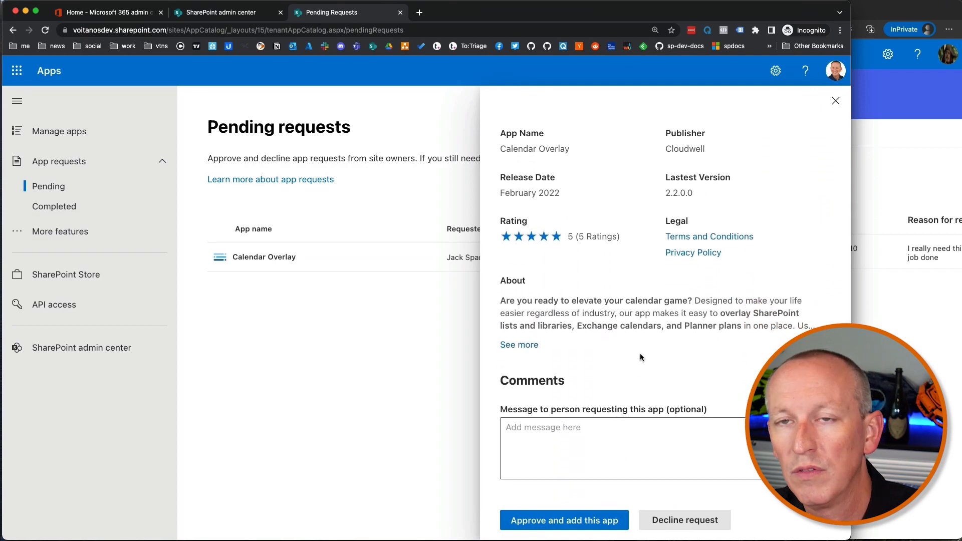
Add the message "Sure... I want to make sure you can get your job done. I'll approve this request!" and approve adding the app.
left_click(604, 434)
type("Sure... I want to make sure you can get ")
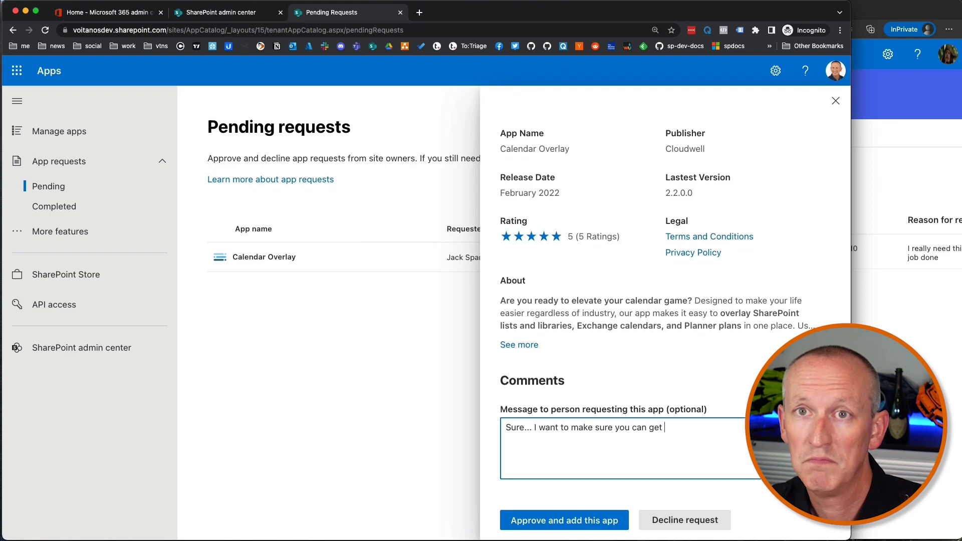
type("your job done. I'll ap")
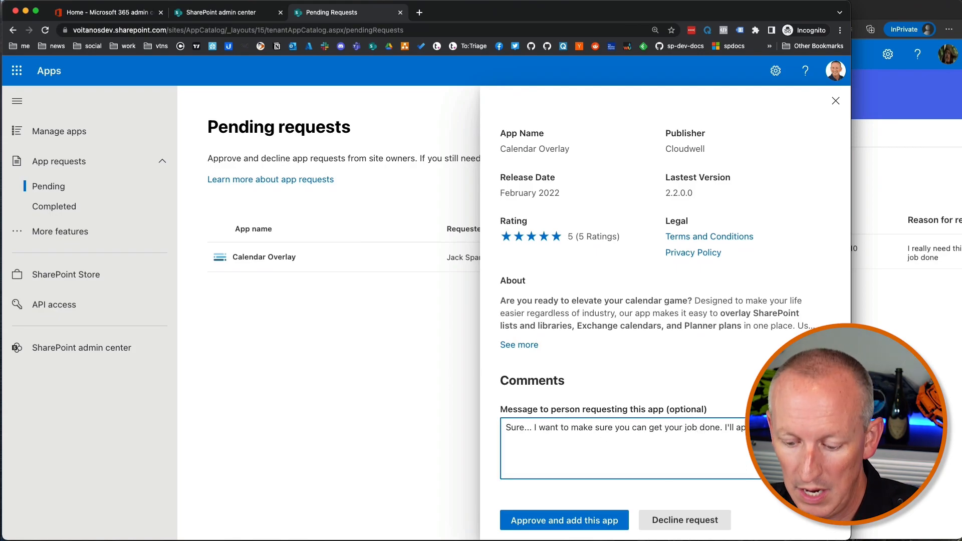
left_click(542, 521)
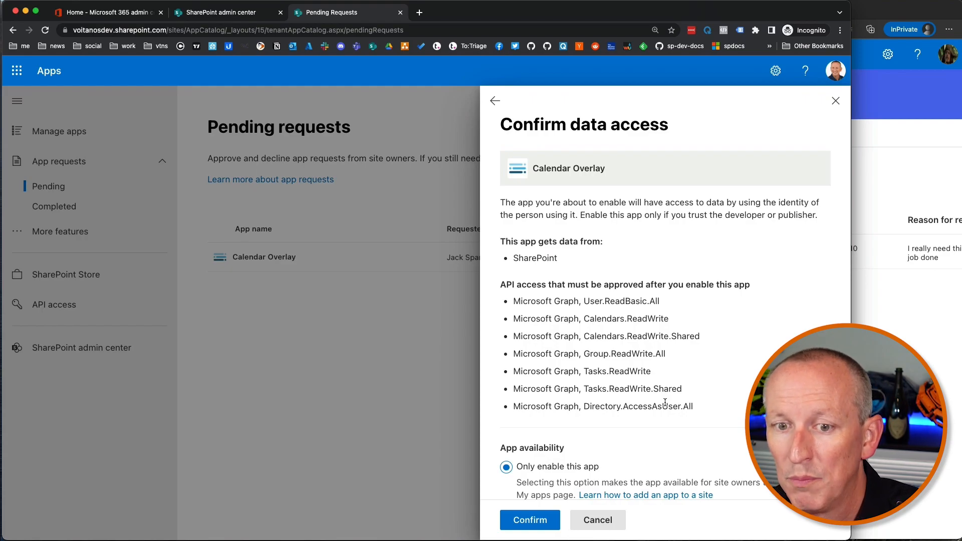
Review Calendar Overlay's API permissions and availability options, choose "Only enable this app", and confirm the data access.
scroll(665, 403, "down", 2)
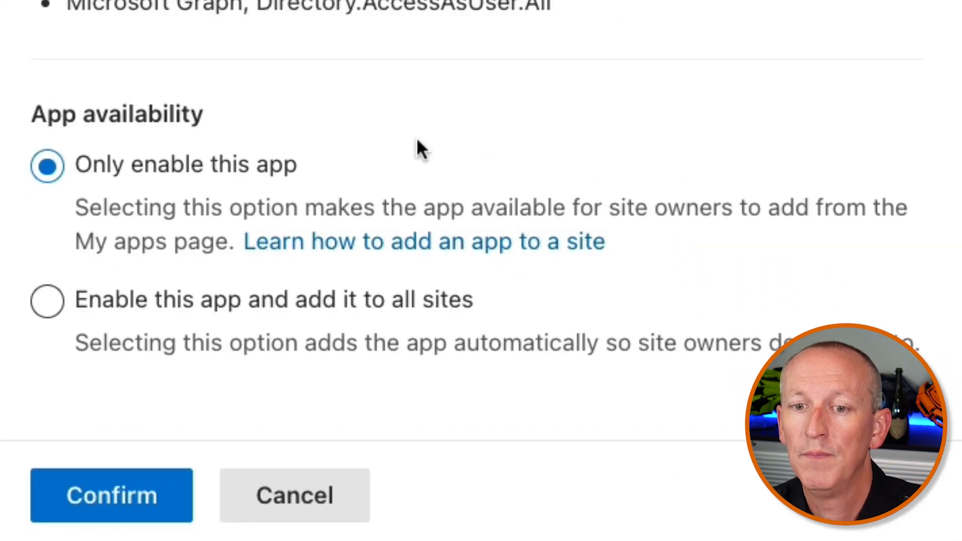
scroll(430, 142, "up", 2)
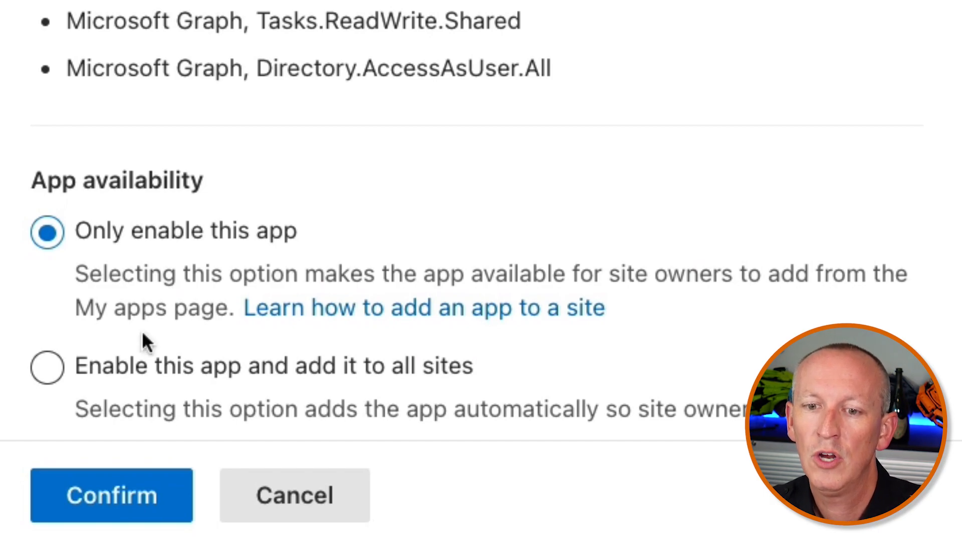
left_click(132, 367)
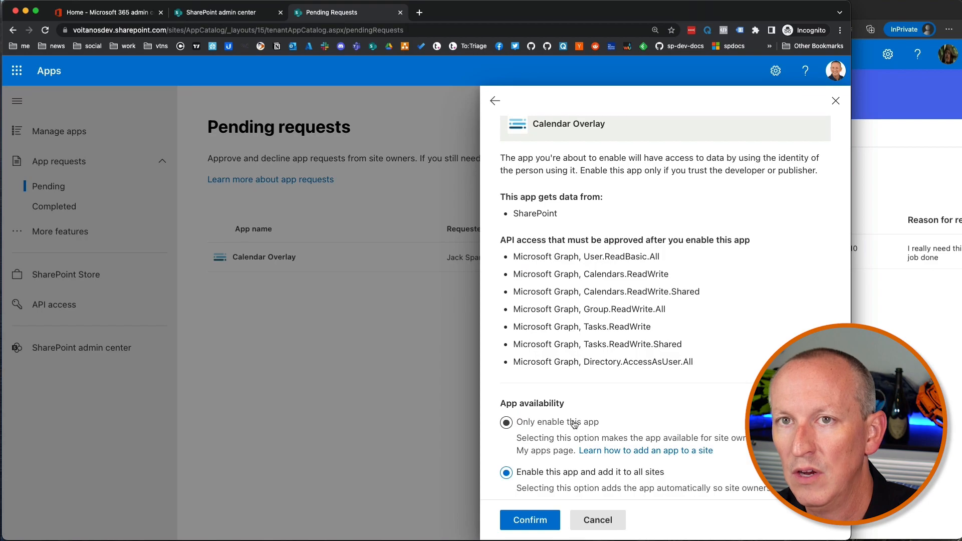
left_click(546, 423)
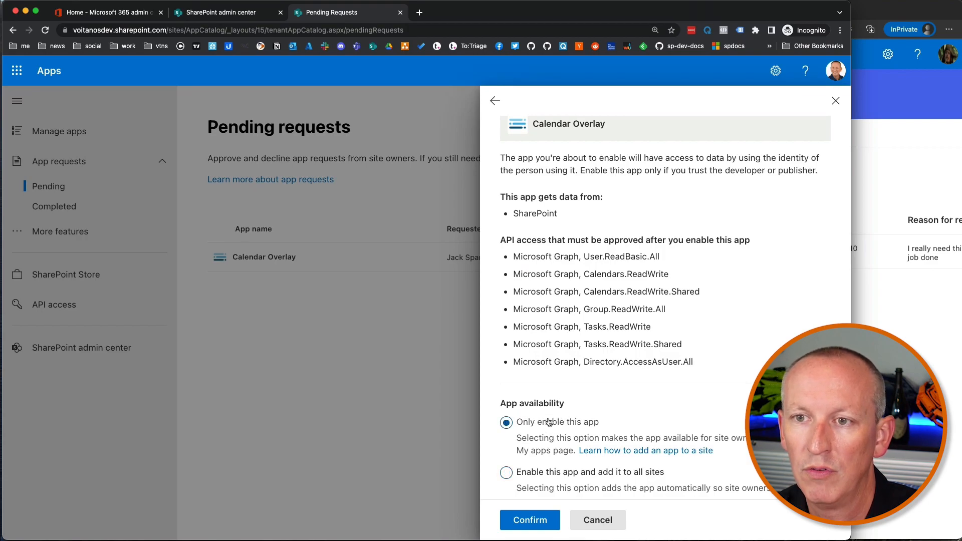
scroll(548, 423, "down", 1)
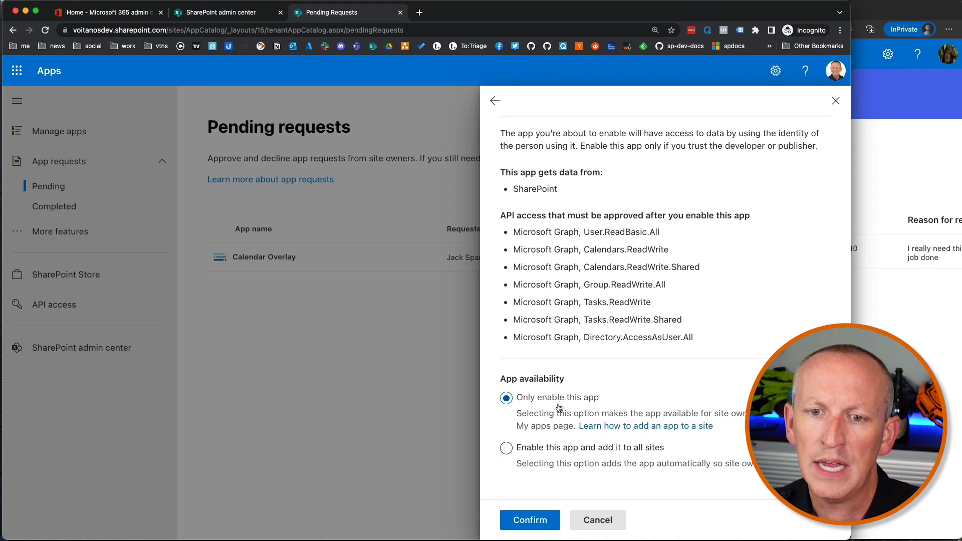
scroll(645, 389, "up", 1)
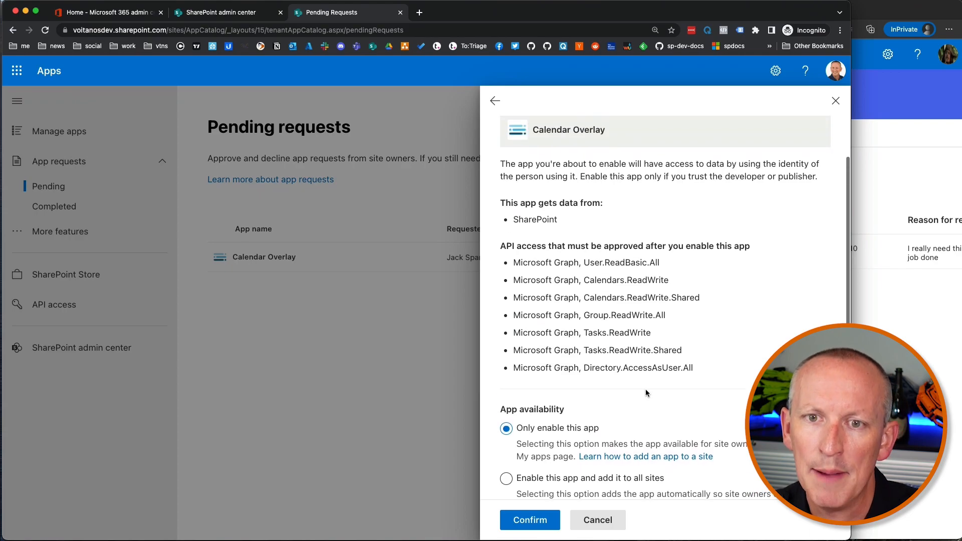
scroll(646, 392, "down", 1)
left_click(551, 520)
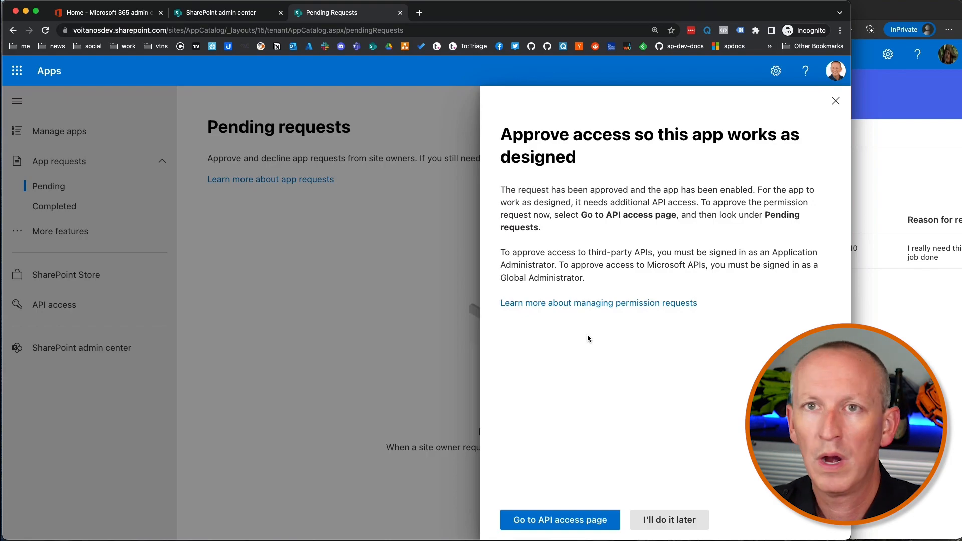
Go to the API access page and review the pending Microsoft Graph permission requests for Calendar Overlay.
left_click(565, 521)
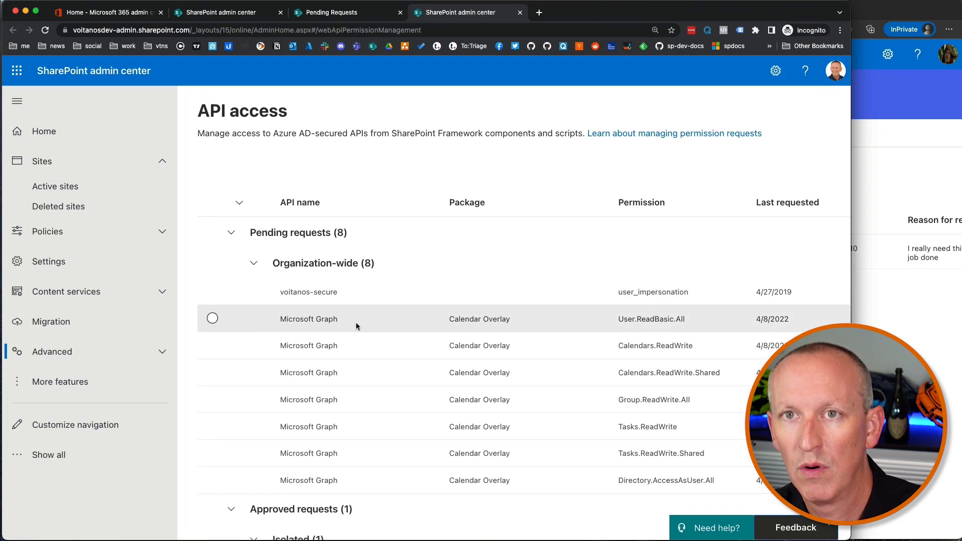
scroll(355, 326, "down", 2)
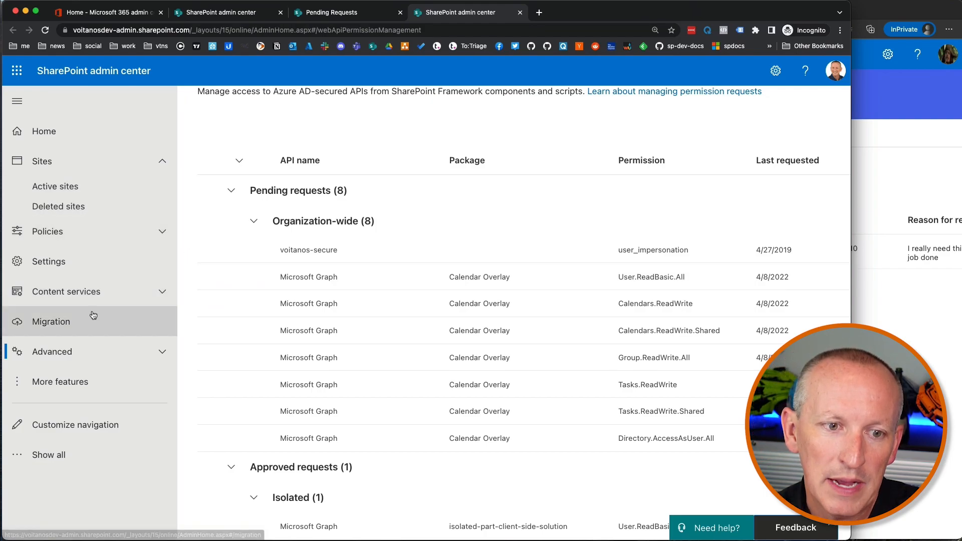
Return to the app requests, dismiss the API access notice, and review the completed requests and their columns.
left_click(352, 16)
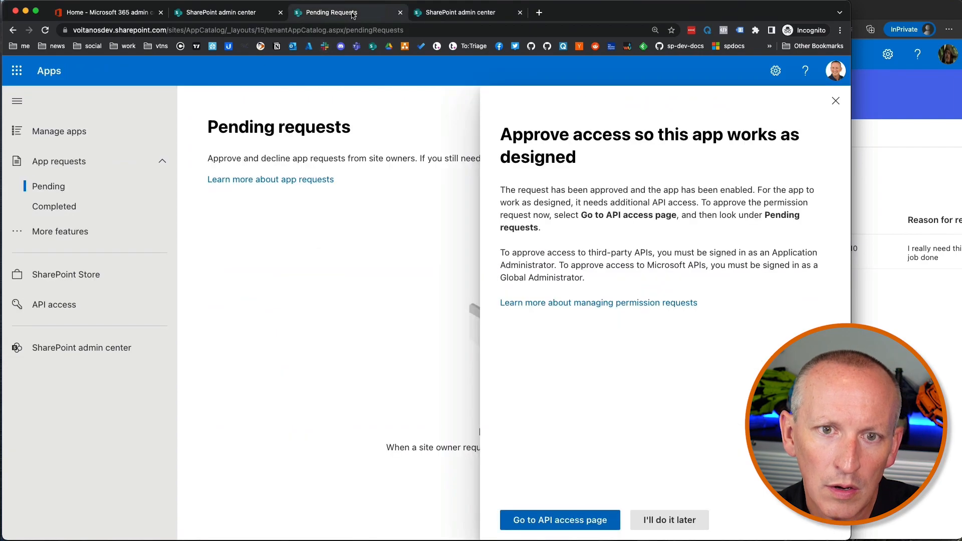
left_click(835, 103)
left_click(70, 208)
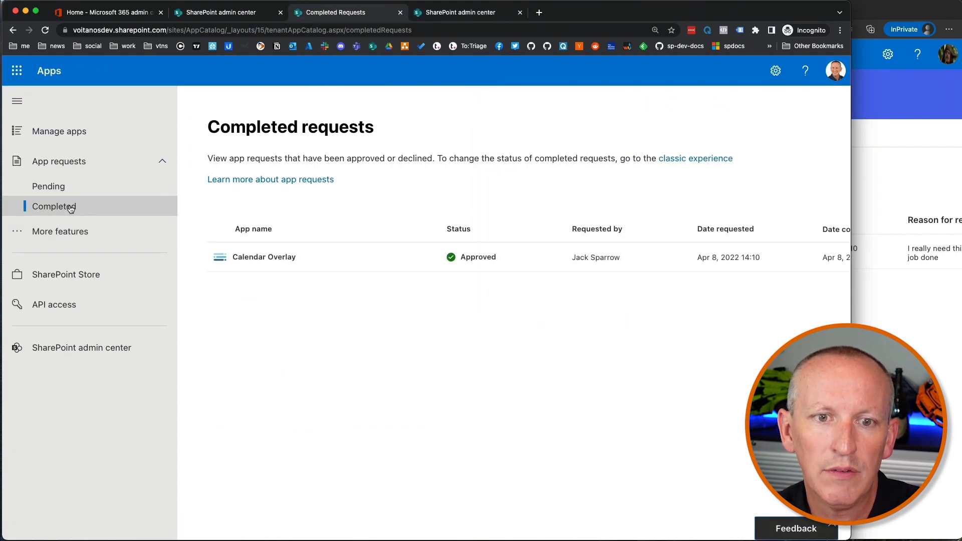
scroll(526, 259, "right", 4)
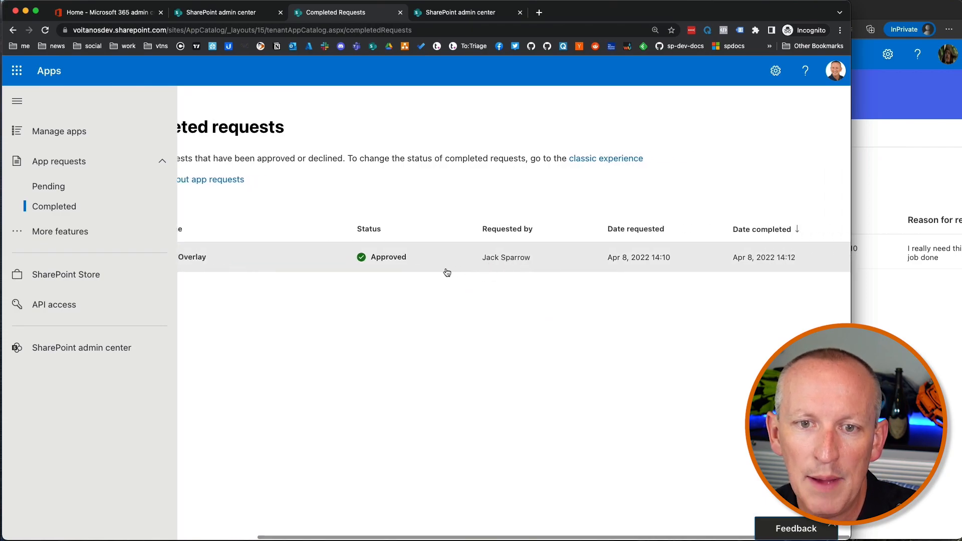
scroll(412, 262, "left", 4)
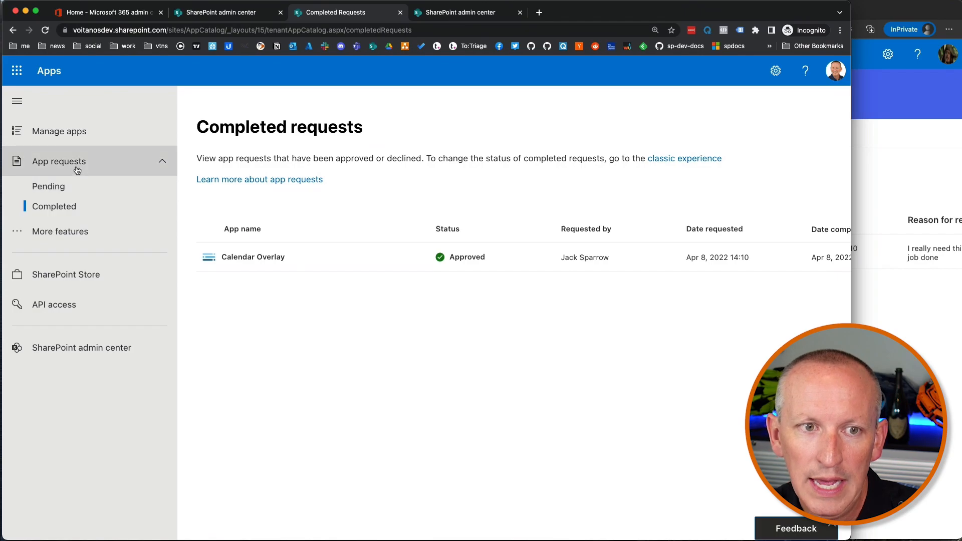
Open Manage apps and review the Calendar Overlay entry's columns through to its app type and publisher.
left_click(73, 140)
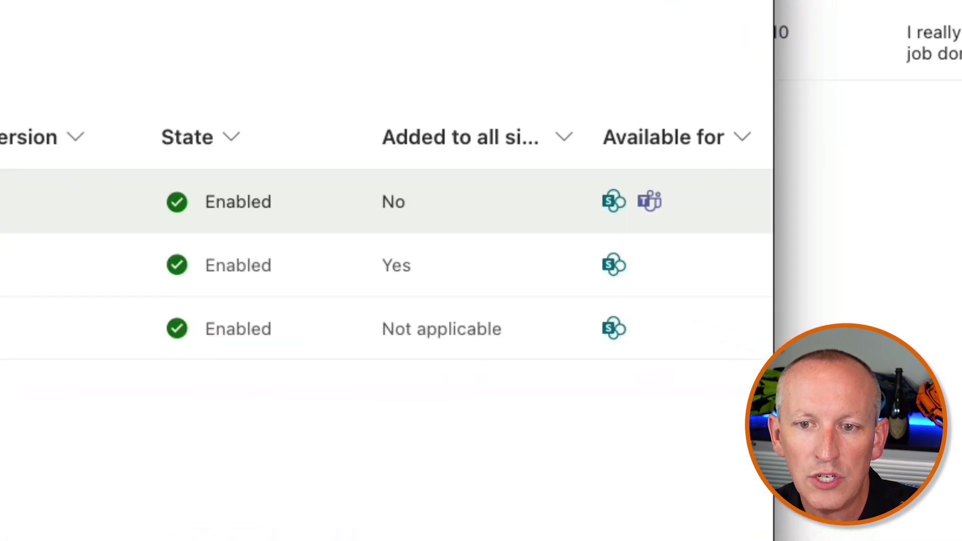
scroll(362, 231, "right", 5)
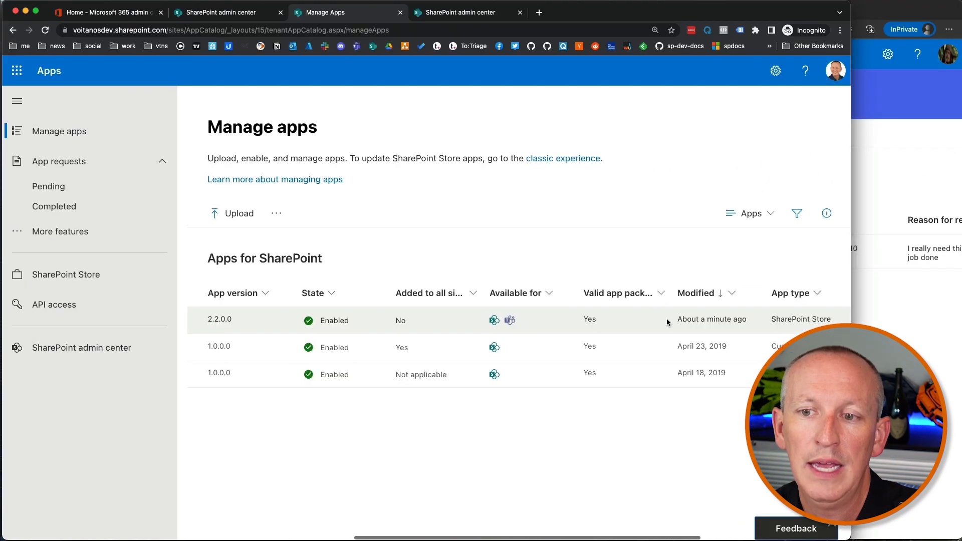
scroll(667, 321, "right", 5)
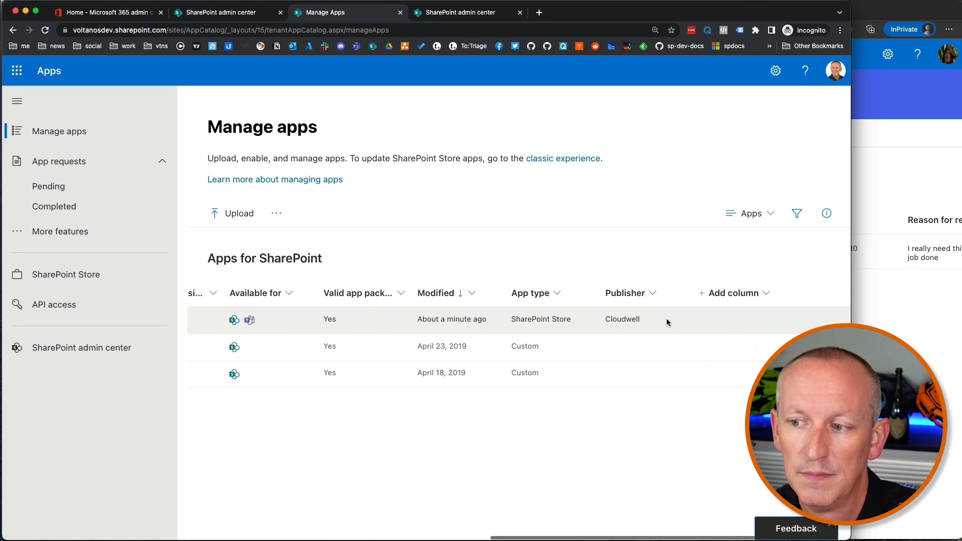
Switch to the requester's Dev site window, refresh My requests to check the request status, and open My apps.
left_click(900, 131)
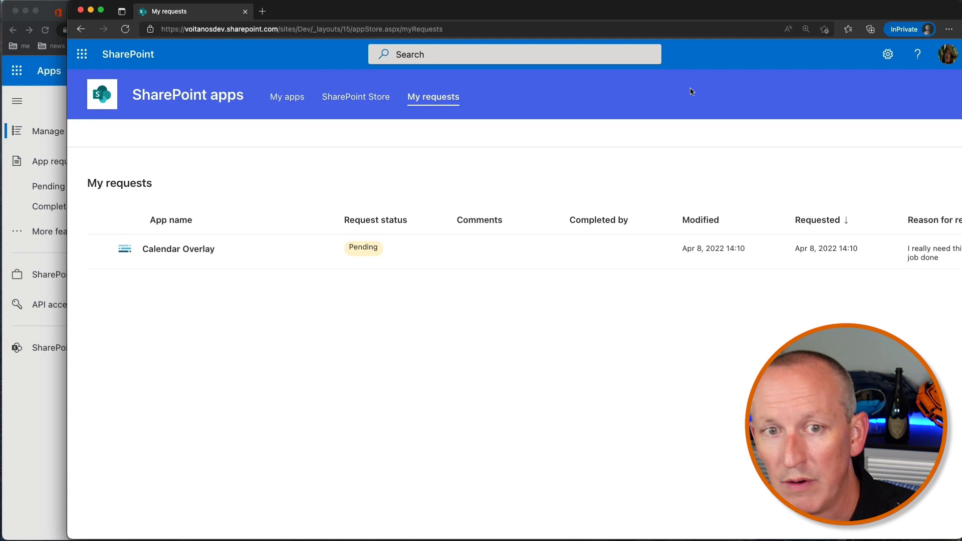
left_click(125, 29)
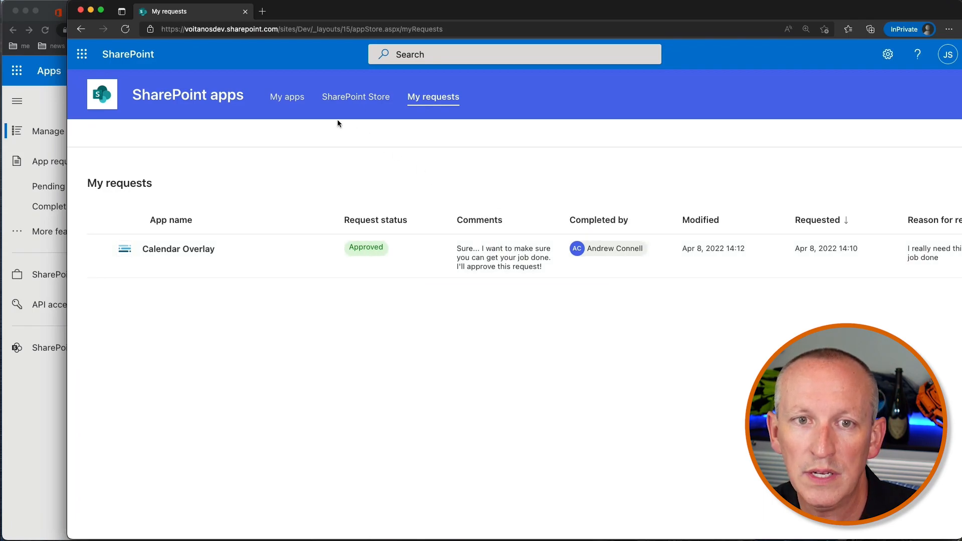
left_click(290, 107)
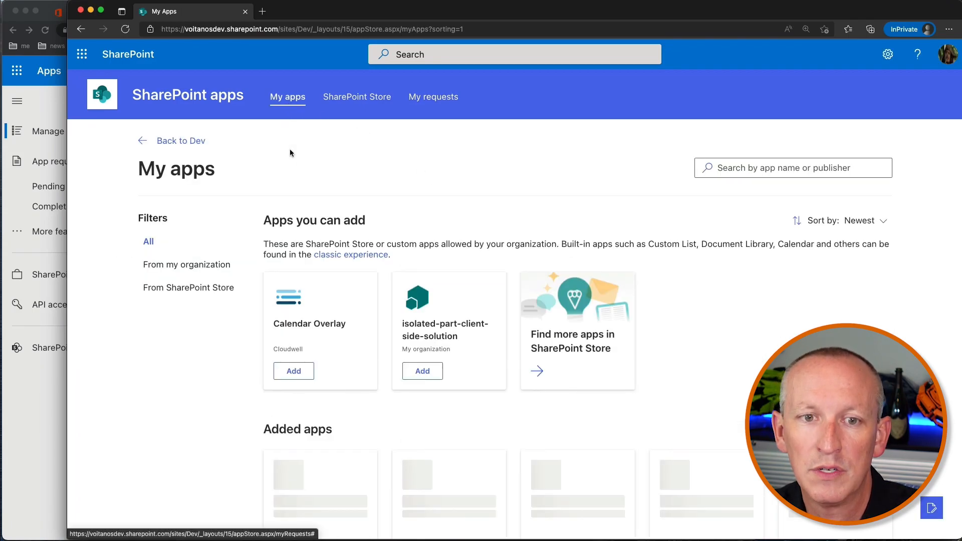